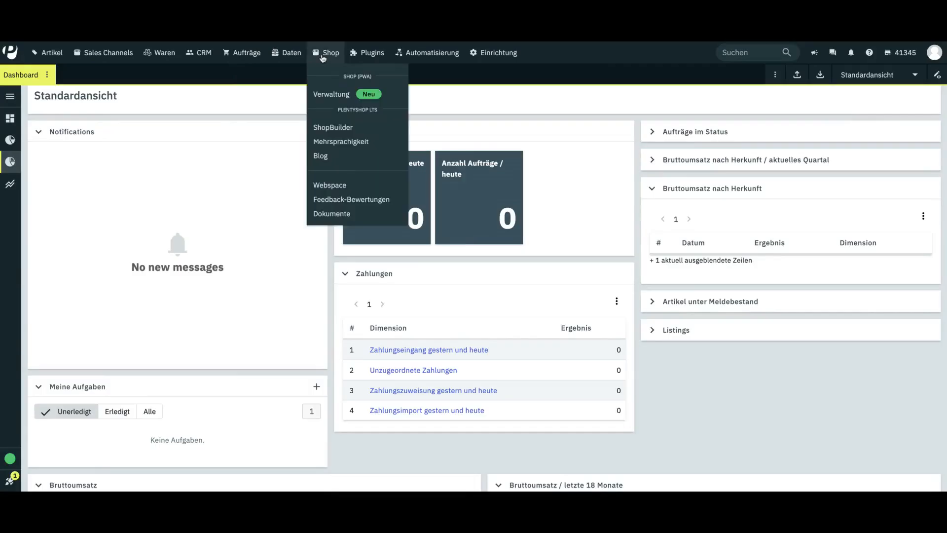
# In the PWA shop management, create an application named "Mein Shop" with client Standard Shop and application source PlentyONE Shop.
pyautogui.click(392, 100)
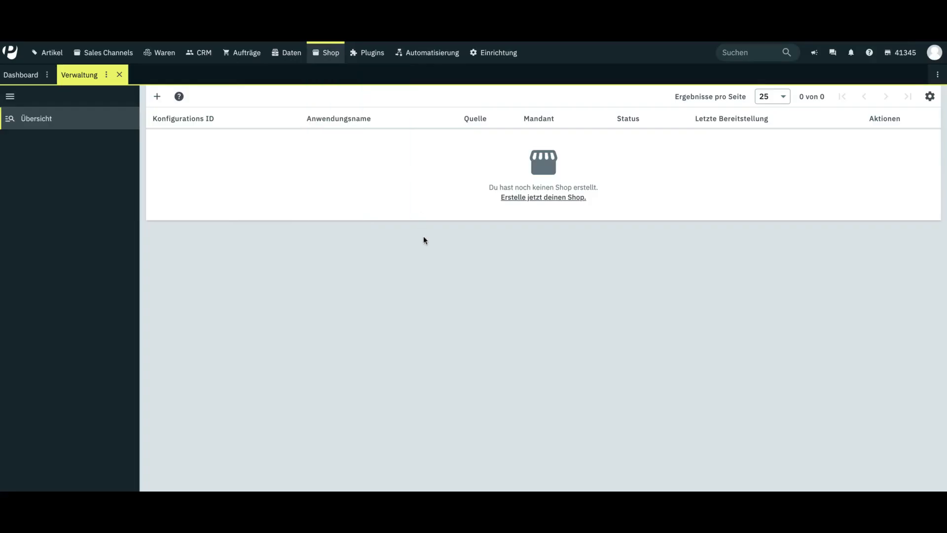
pyautogui.click(158, 98)
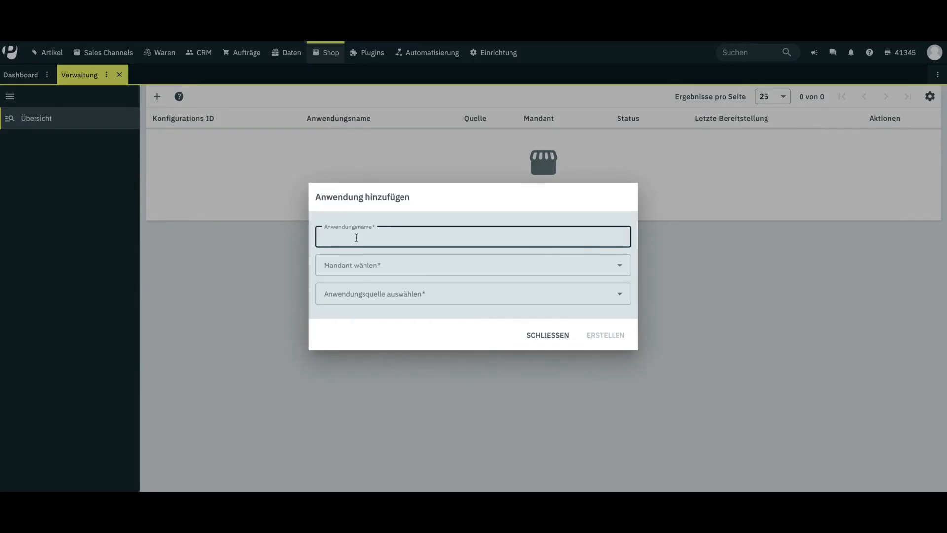
pyautogui.click(379, 248)
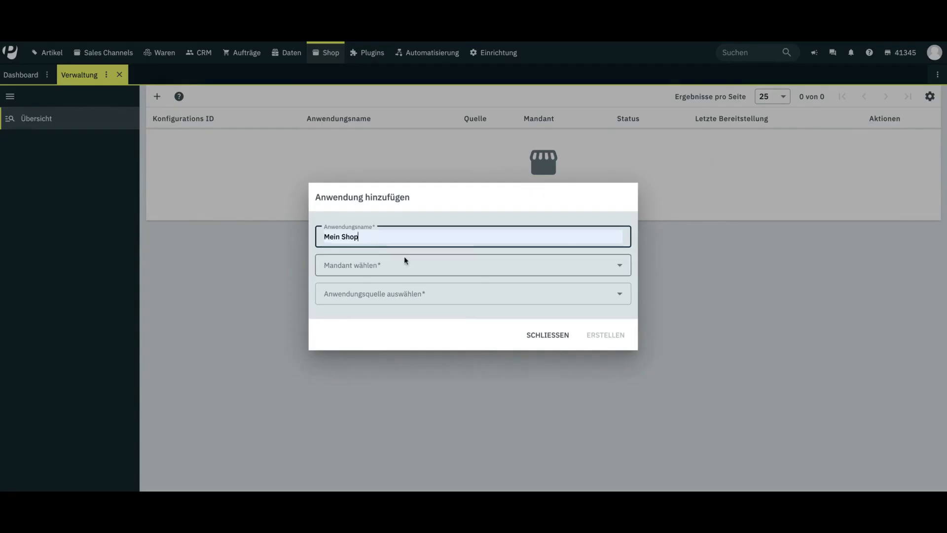
pyautogui.click(383, 266)
pyautogui.click(377, 292)
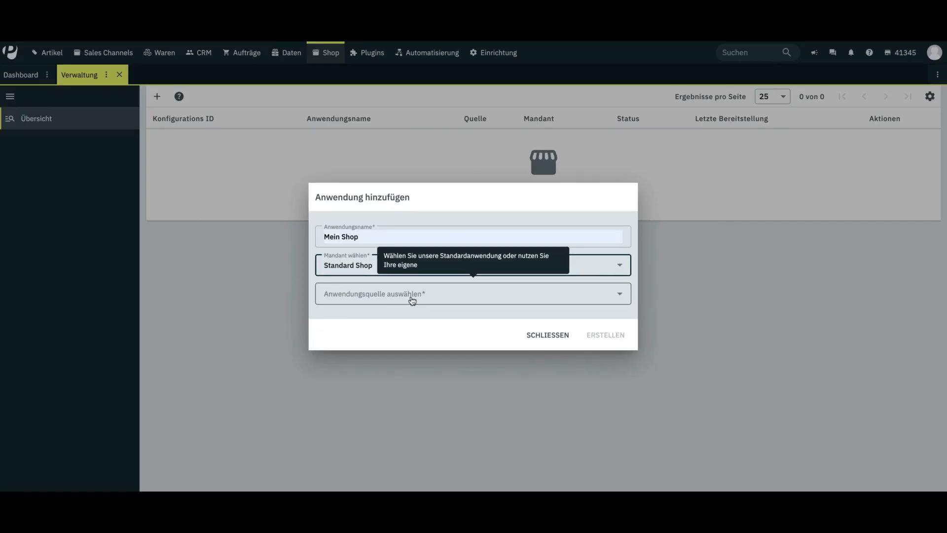
pyautogui.click(412, 300)
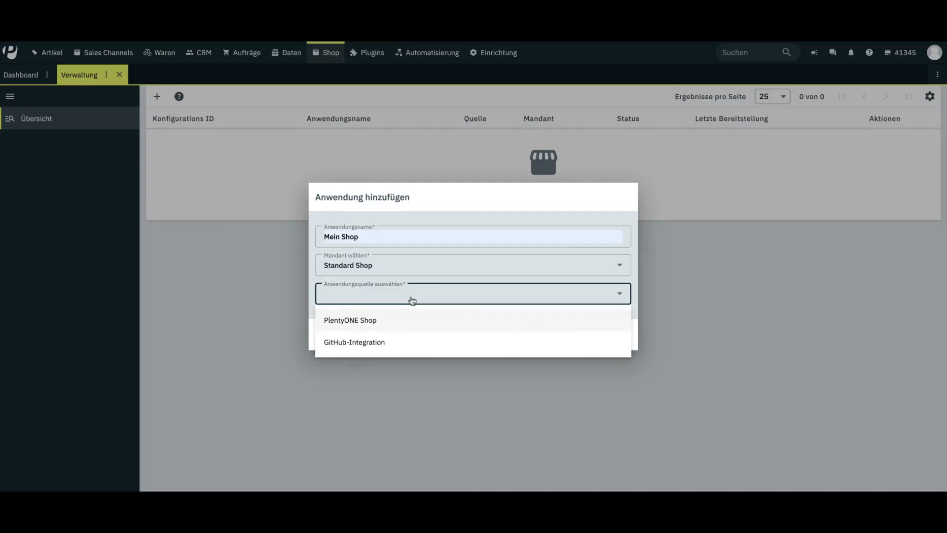
pyautogui.click(398, 321)
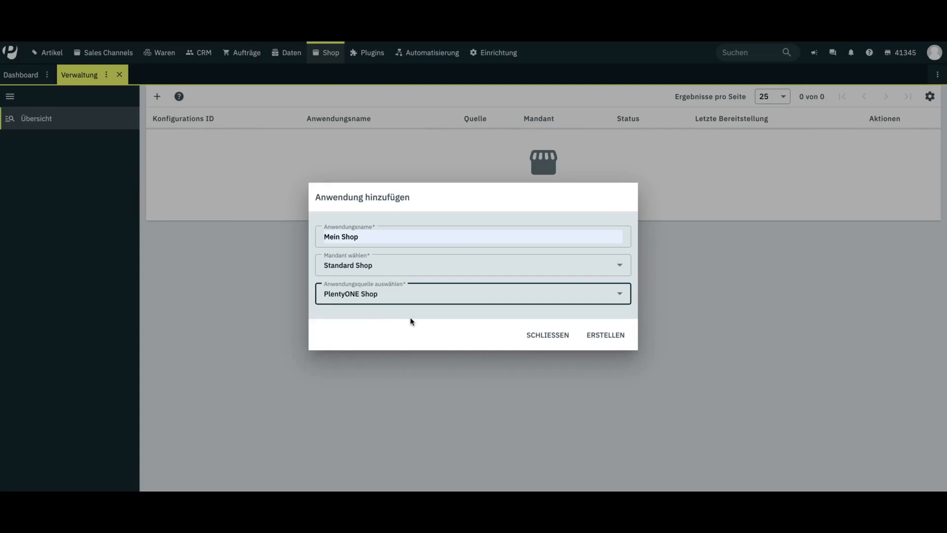
pyautogui.click(411, 321)
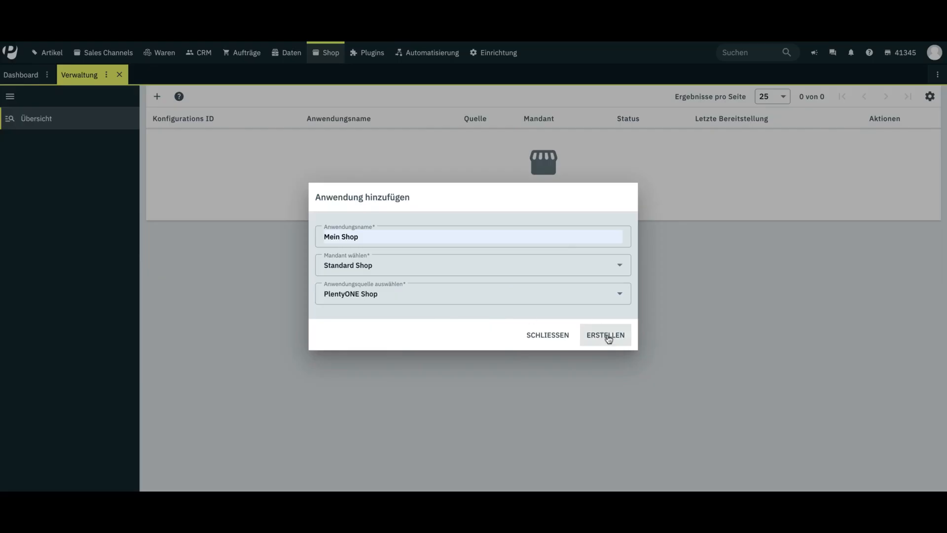
pyautogui.click(606, 335)
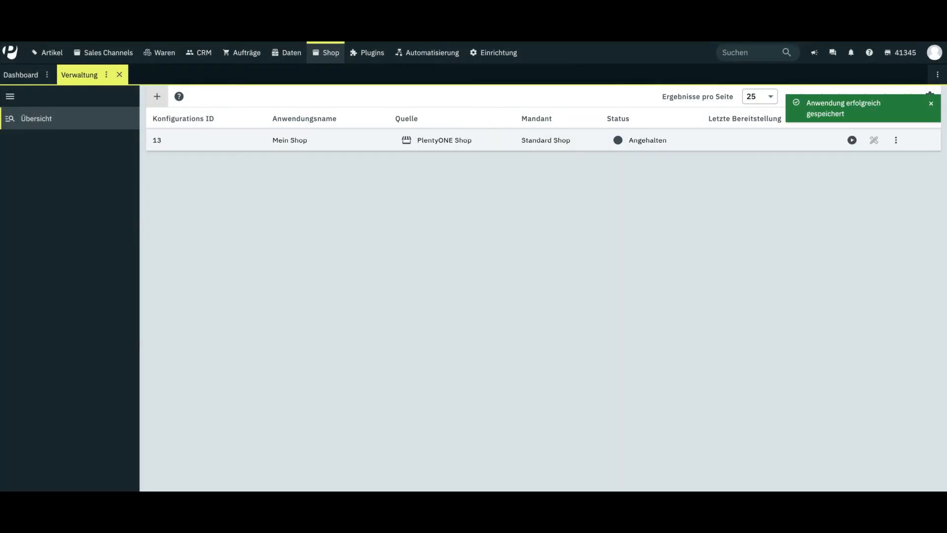
pyautogui.click(931, 109)
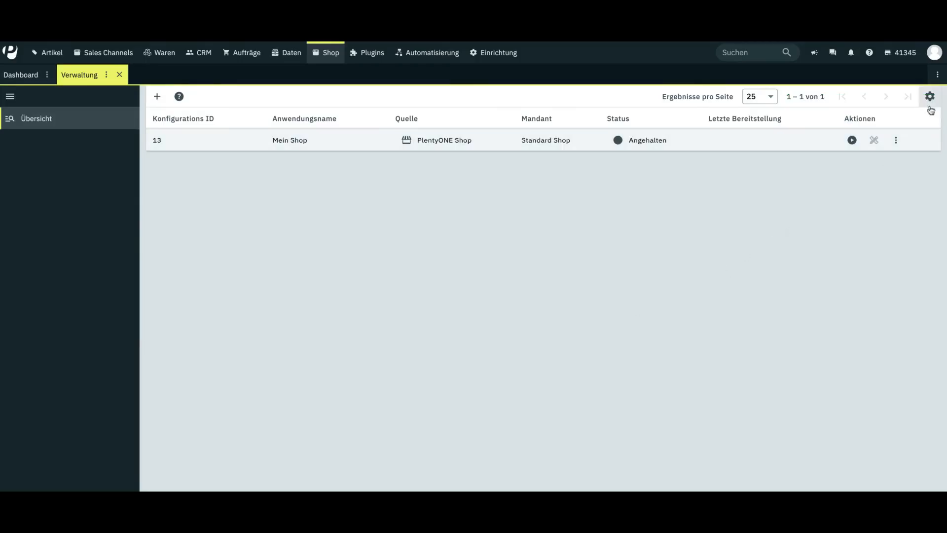
# Start the Mein Shop application without live mode and dismiss the start notification.
pyautogui.click(852, 141)
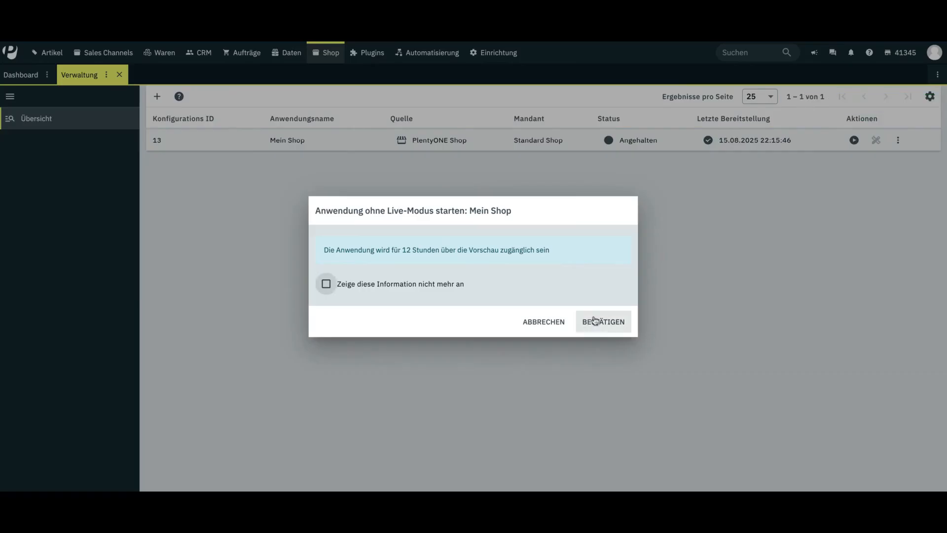
pyautogui.click(606, 328)
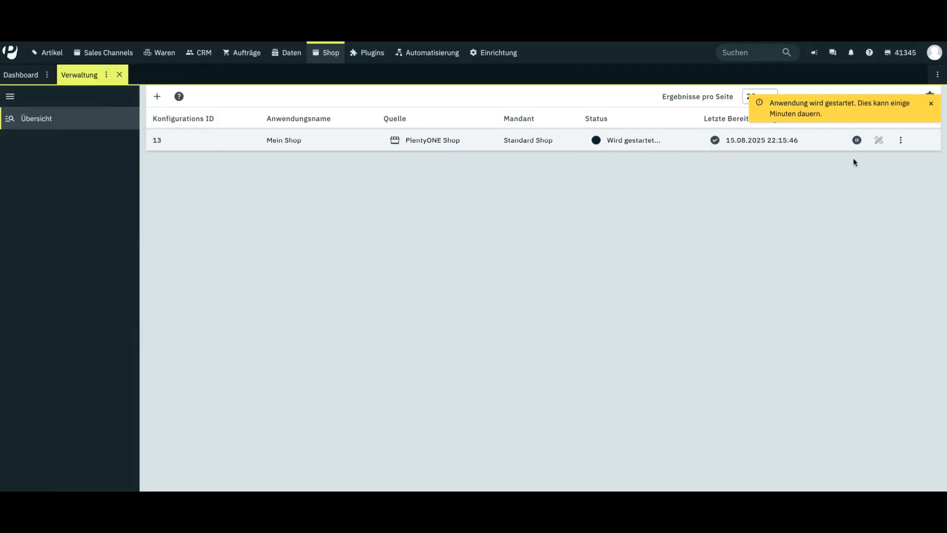
pyautogui.click(930, 104)
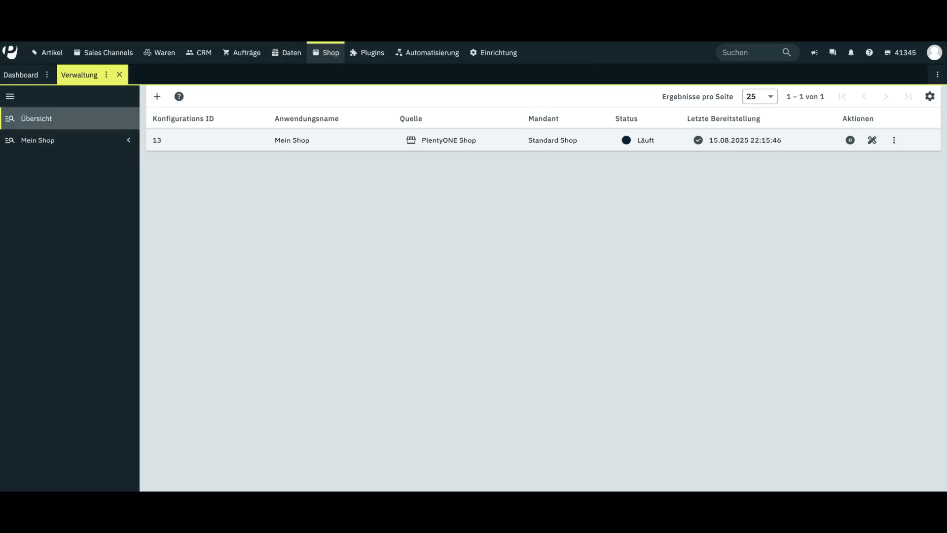
# Look through Mein Shop's global settings, SEO settings and displayed information, and return to the application overview.
pyautogui.click(894, 140)
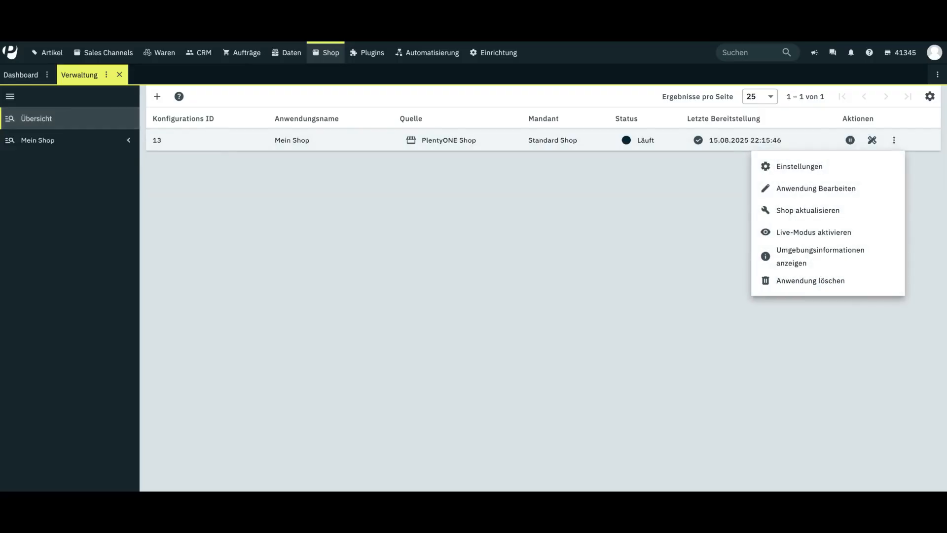
pyautogui.click(872, 166)
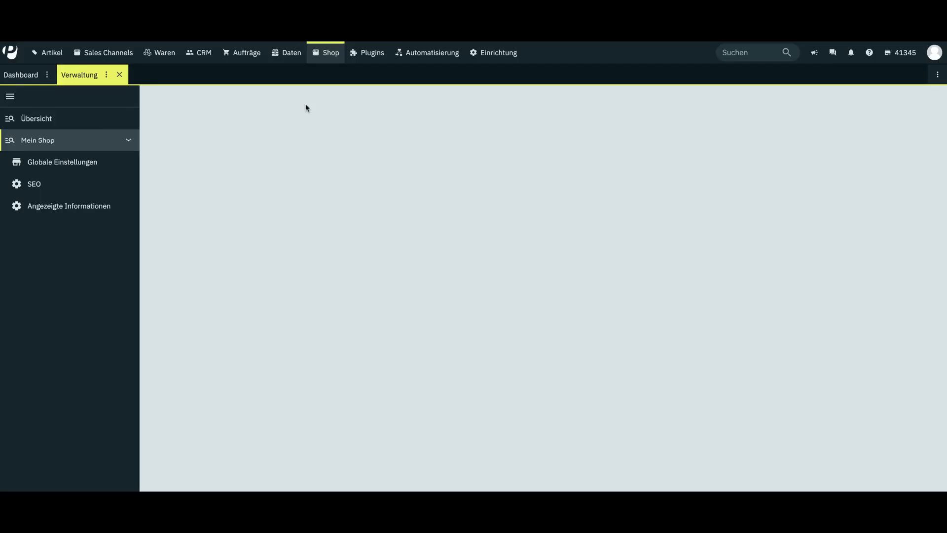
pyautogui.click(56, 161)
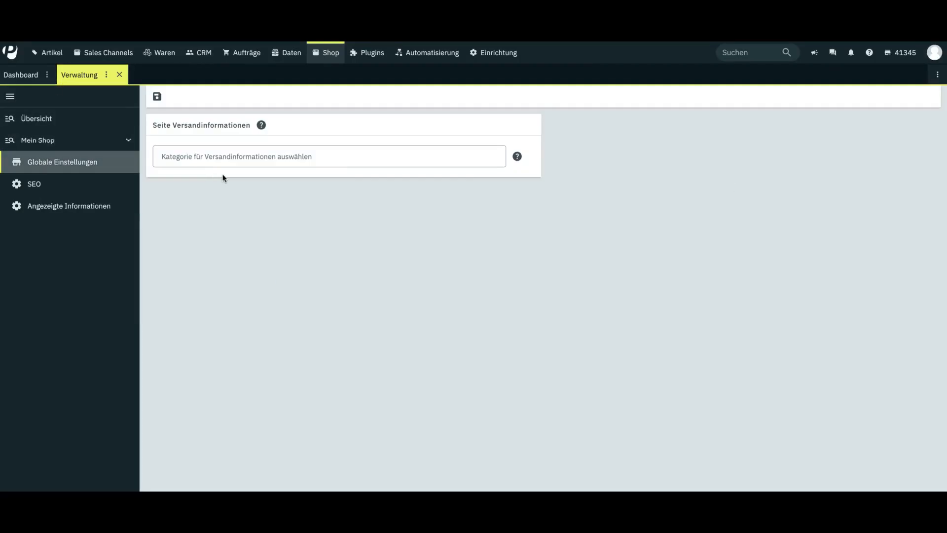
pyautogui.click(95, 191)
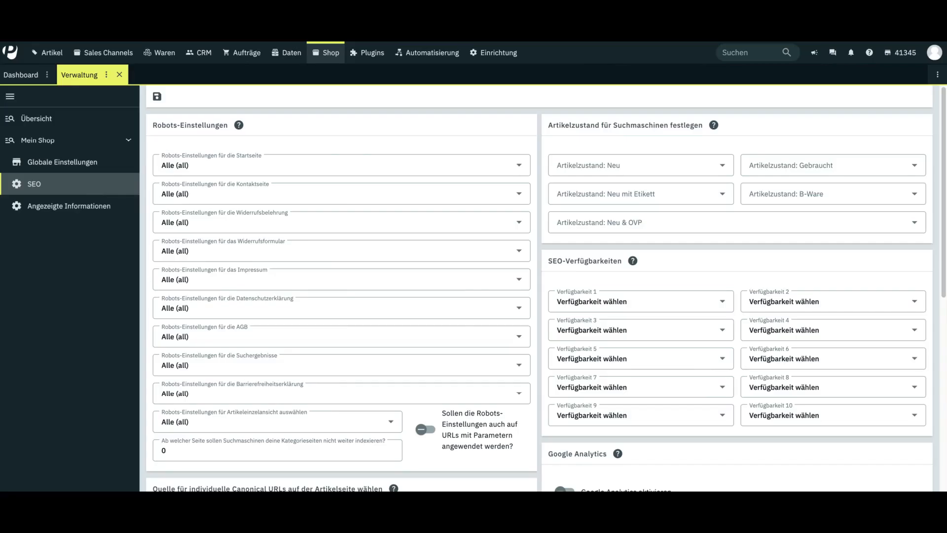
pyautogui.click(74, 205)
pyautogui.click(133, 119)
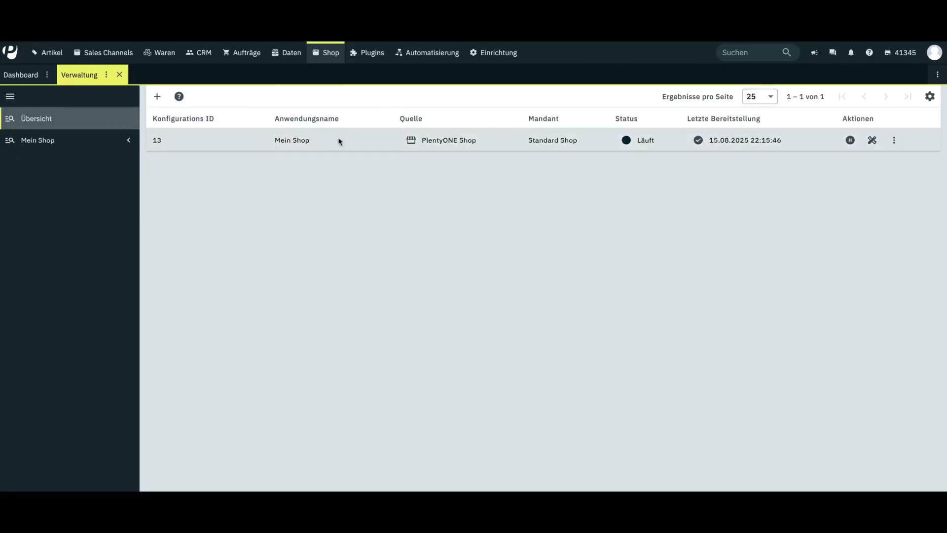
# Review Mein Shop's editable application details and the available application sources, keeping PlentyONE Shop as the source.
pyautogui.click(894, 140)
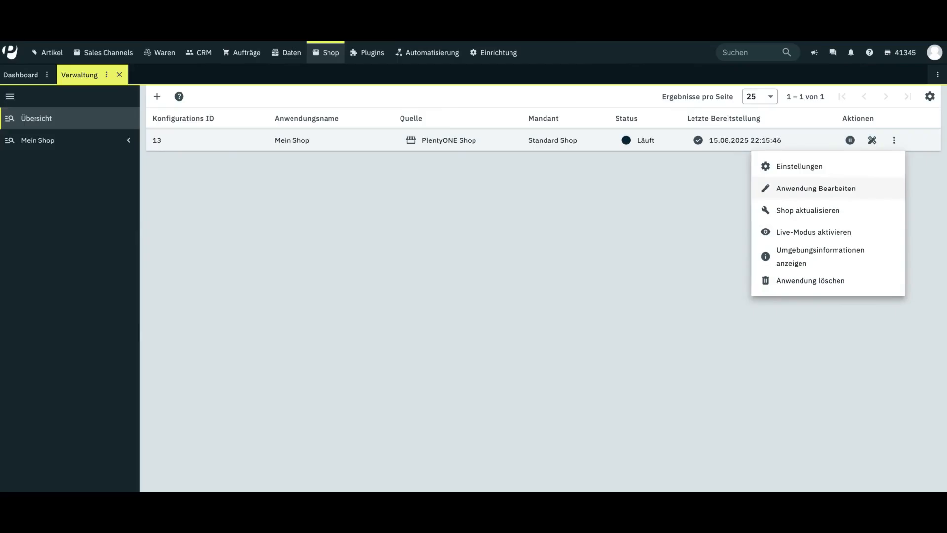
pyautogui.click(816, 188)
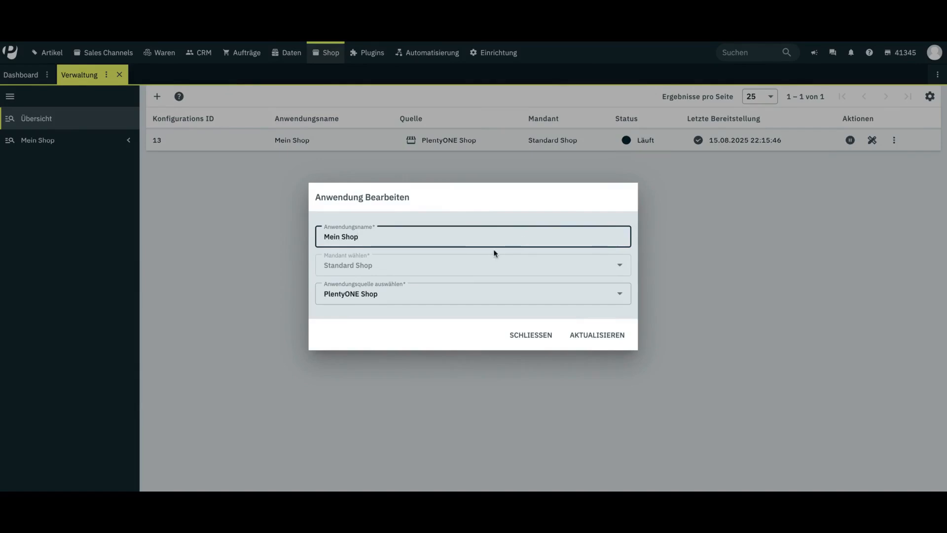
pyautogui.click(483, 296)
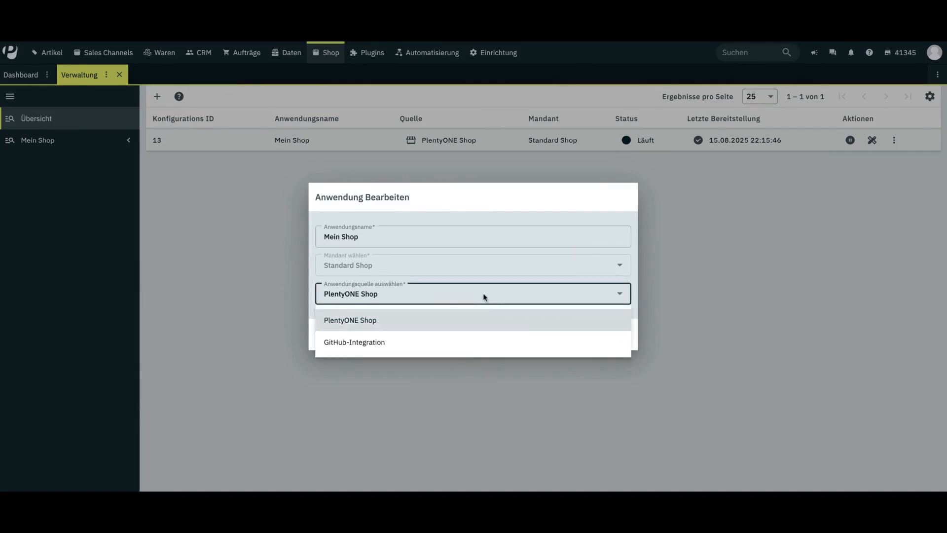
pyautogui.click(483, 296)
pyautogui.click(588, 335)
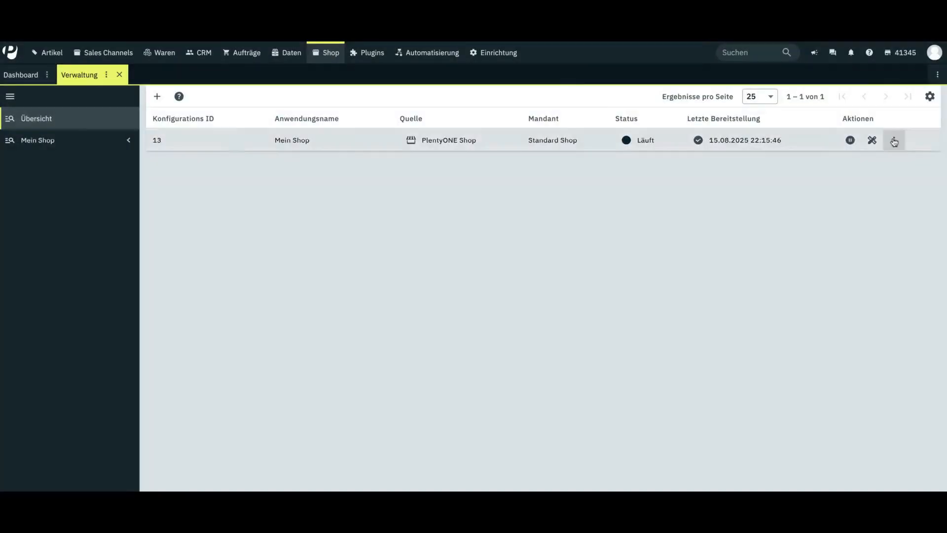
# View the environment information of the Mein Shop application and look over its remaining actions.
pyautogui.click(893, 141)
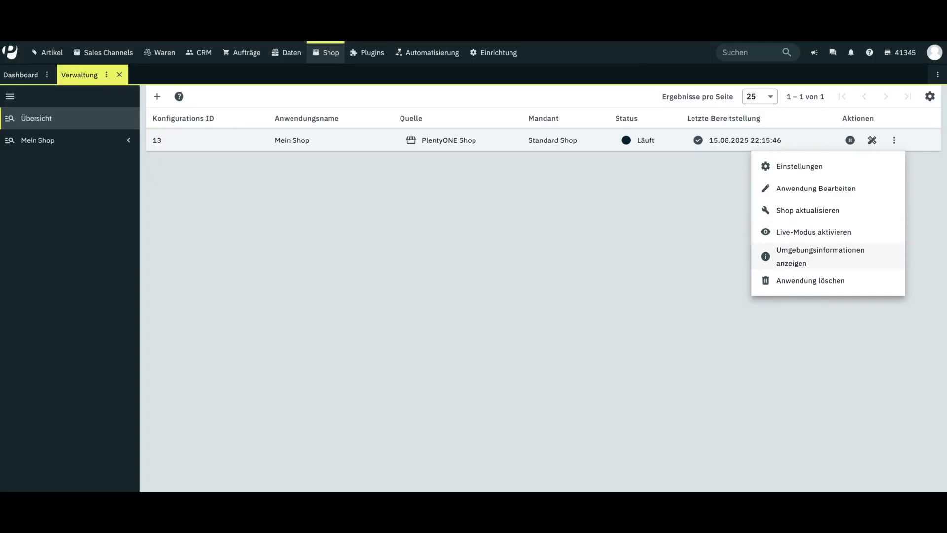
pyautogui.click(800, 255)
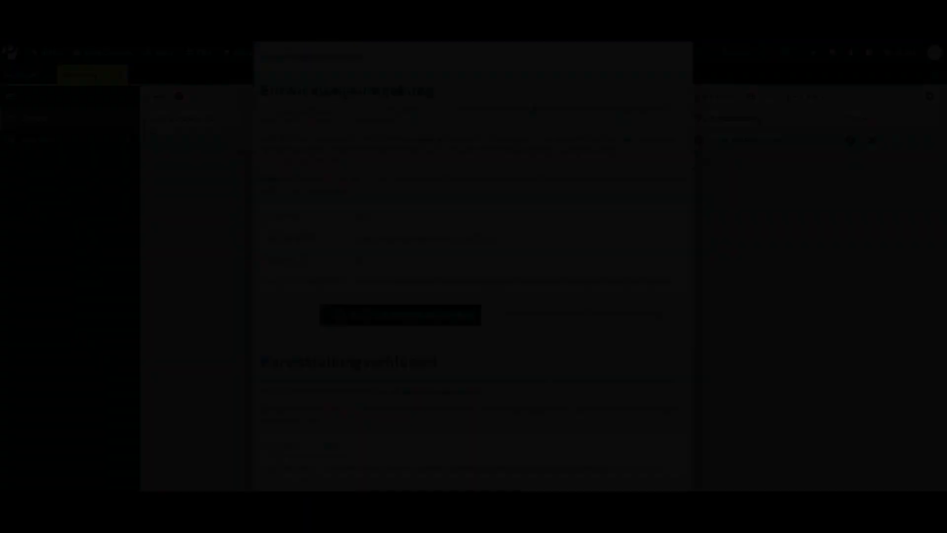
pyautogui.click(804, 254)
pyautogui.click(894, 142)
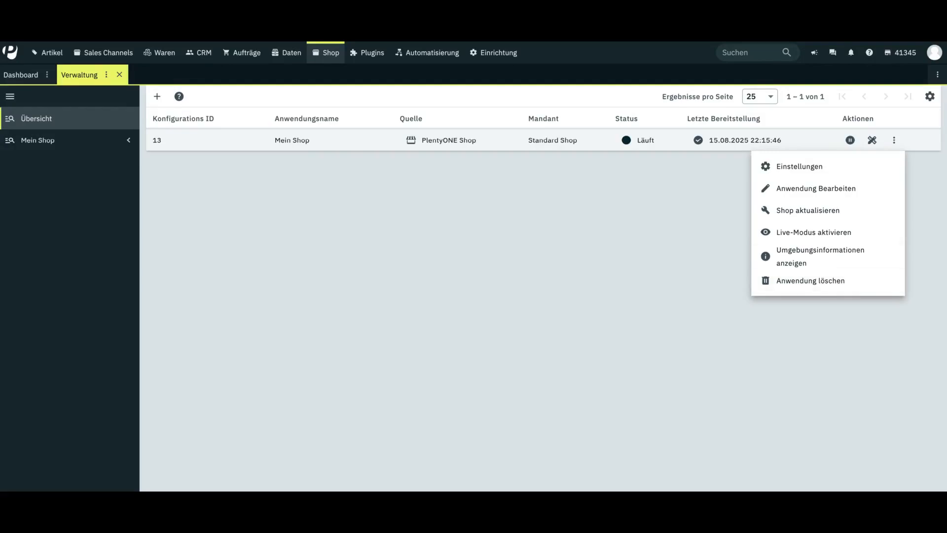
pyautogui.press('Escape')
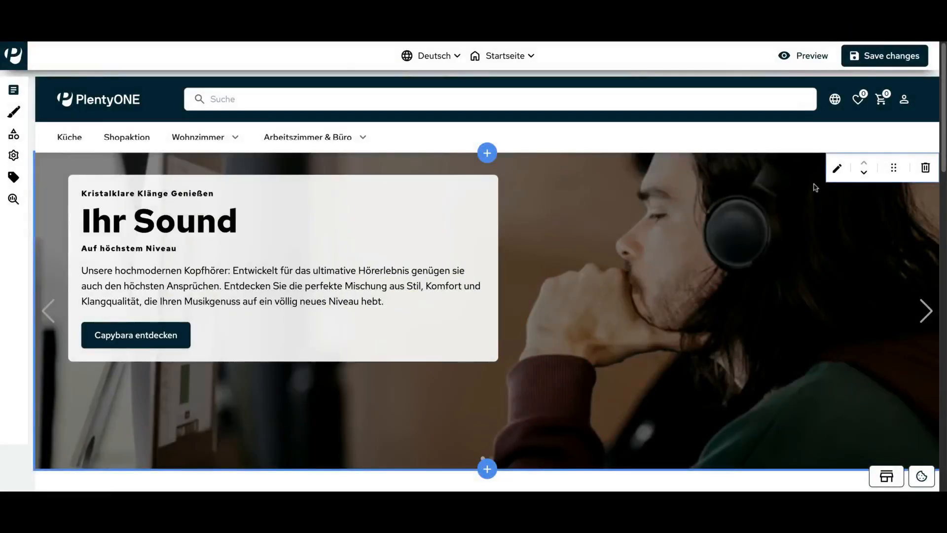
# Open the homepage image banner for editing and delete Slide 2.
pyautogui.click(837, 169)
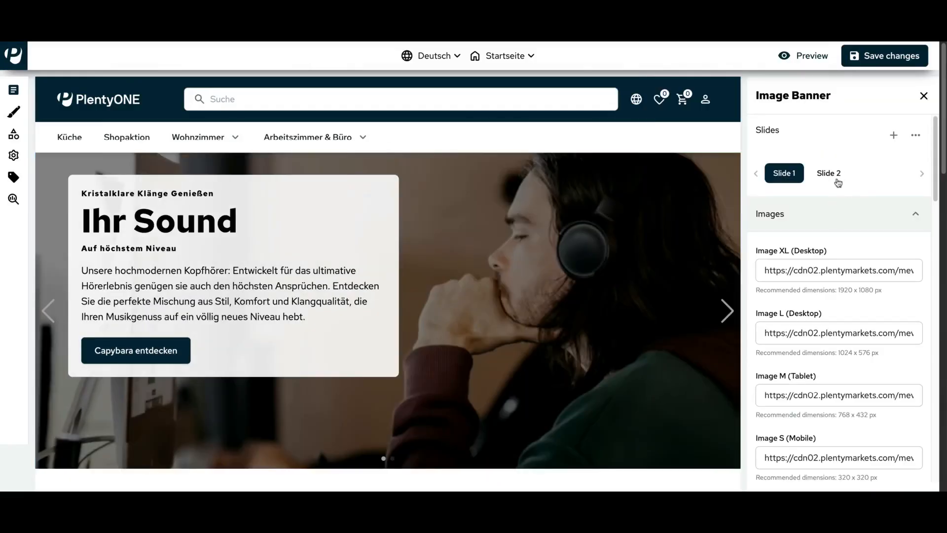
pyautogui.click(838, 183)
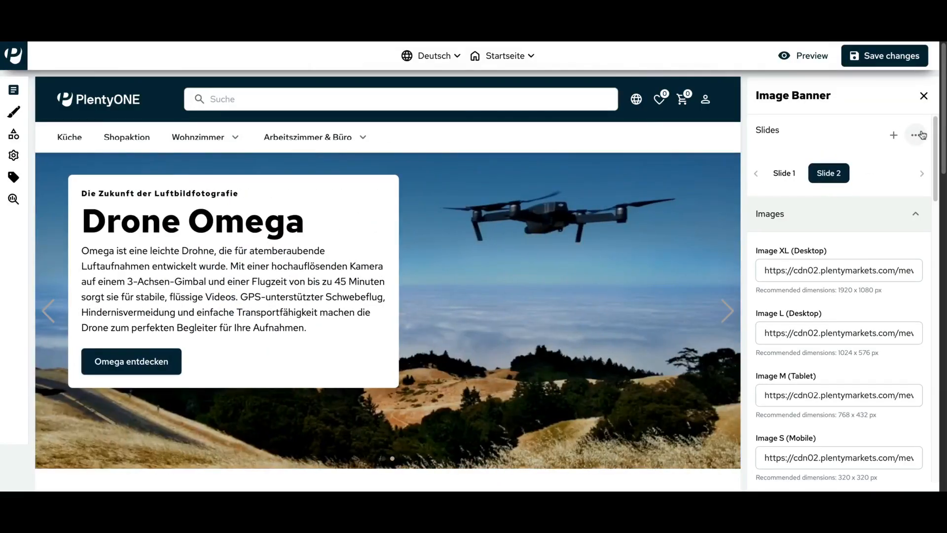
pyautogui.click(919, 134)
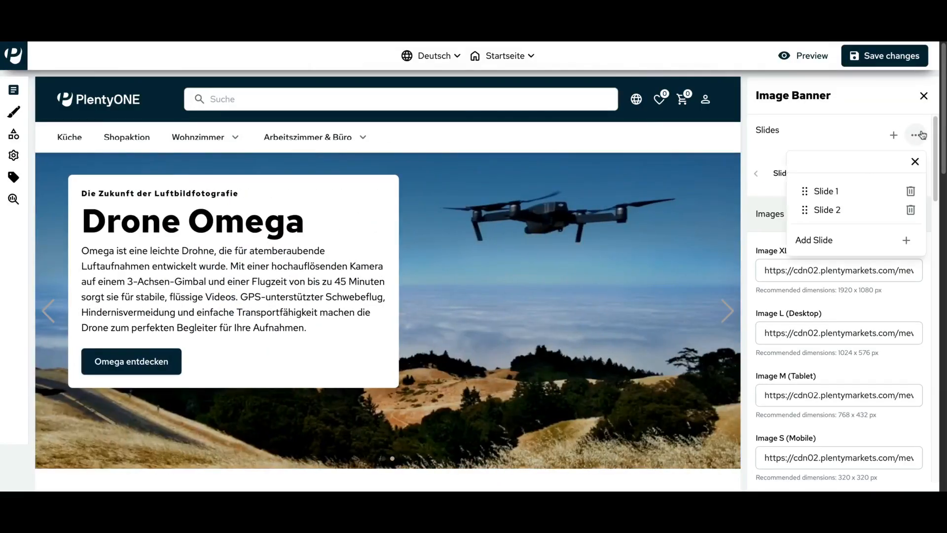
pyautogui.click(910, 209)
# Set the main title of the remaining banner slide to "Capybara Pro".
pyautogui.scroll(-8, 852, 182)
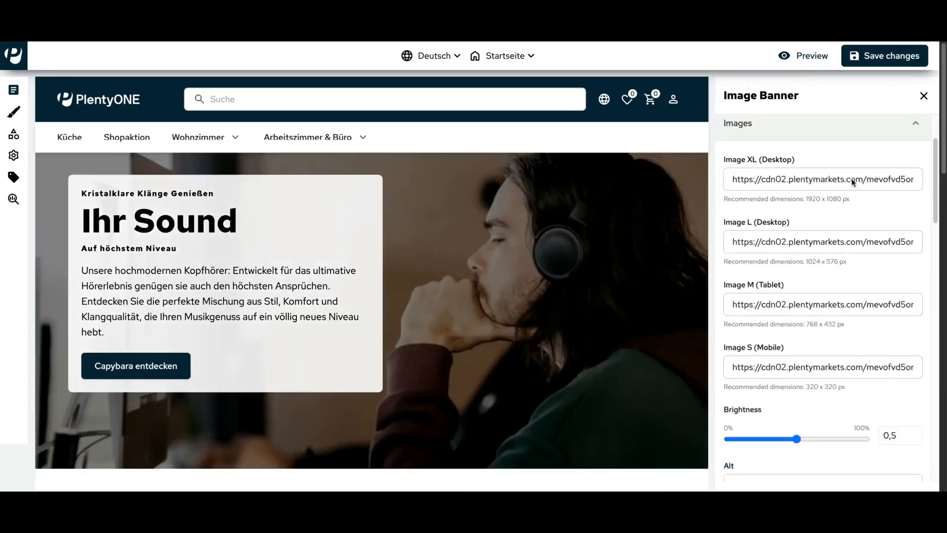
pyautogui.scroll(-1, 851, 178)
pyautogui.click(808, 298)
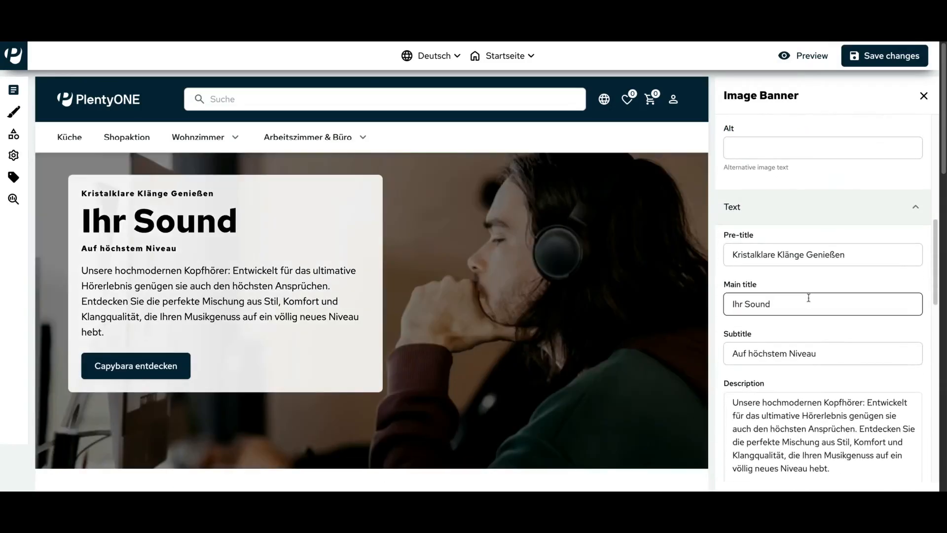
pyautogui.hotkey('ctrl', 'a')
pyautogui.write('Cap')
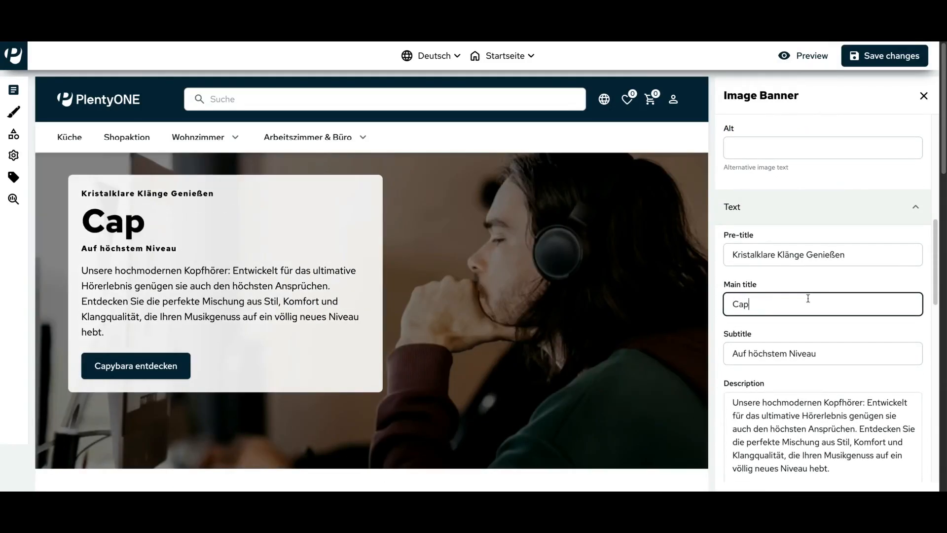
pyautogui.write('ybara')
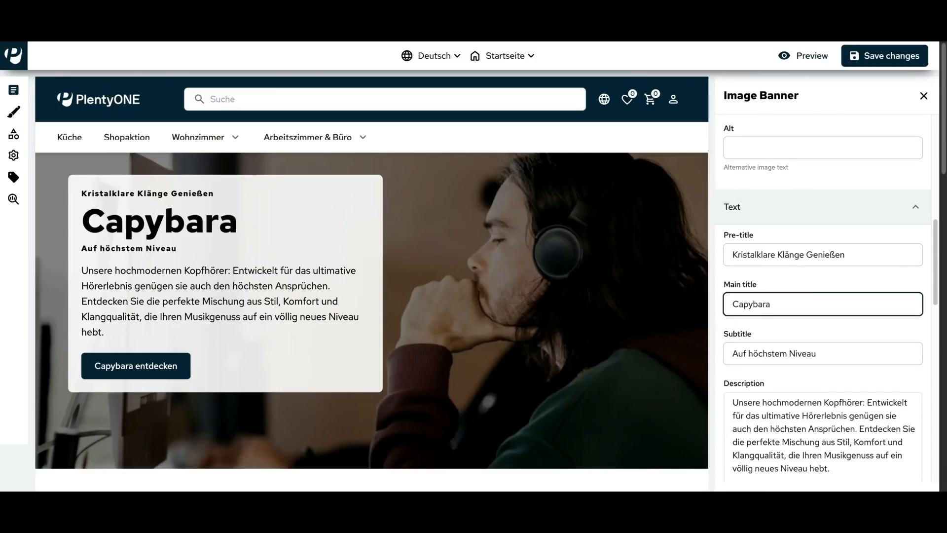
pyautogui.write(' Pro')
# Clear the banner slide's subtitle and bring its text color and textbox settings into view.
pyautogui.click(833, 350)
pyautogui.hotkey('ctrl', 'a')
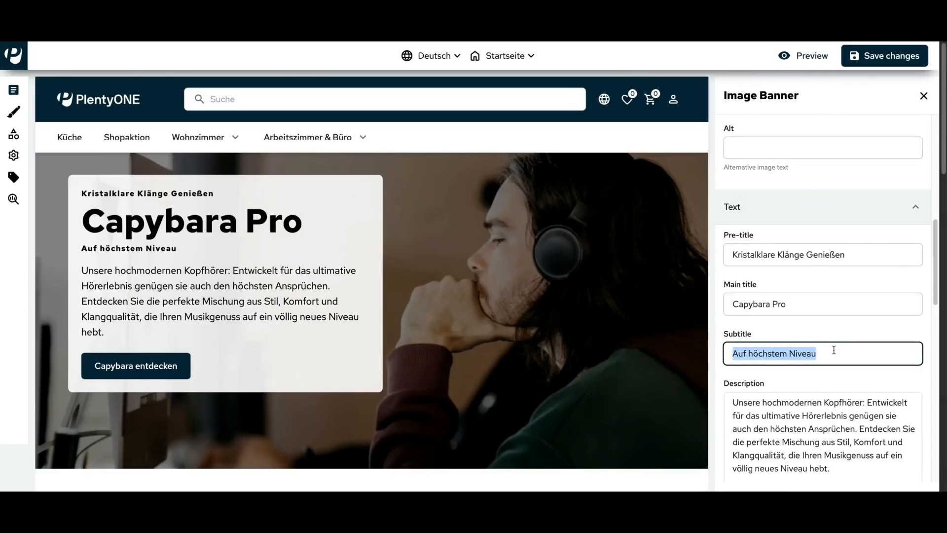
pyautogui.press('BackSpace')
pyautogui.scroll(-4, 828, 324)
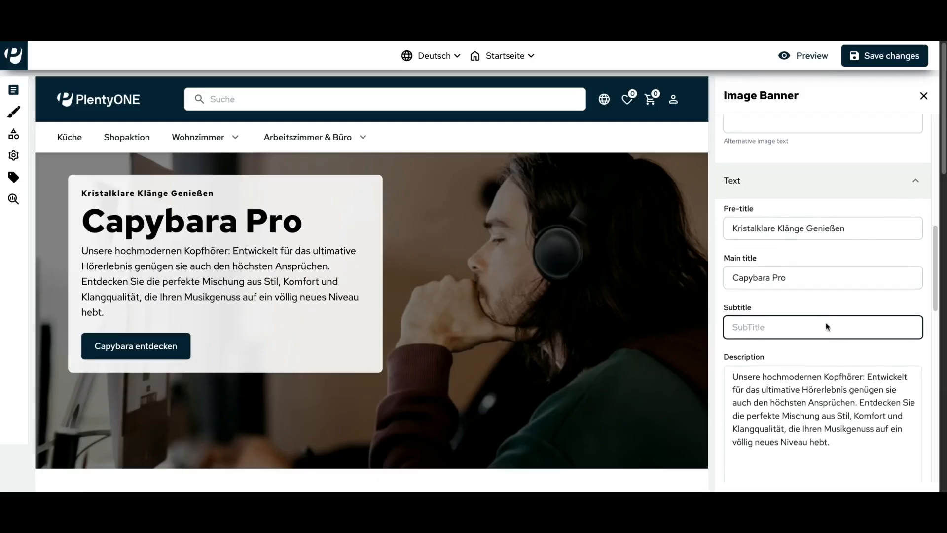
pyautogui.scroll(-2, 828, 326)
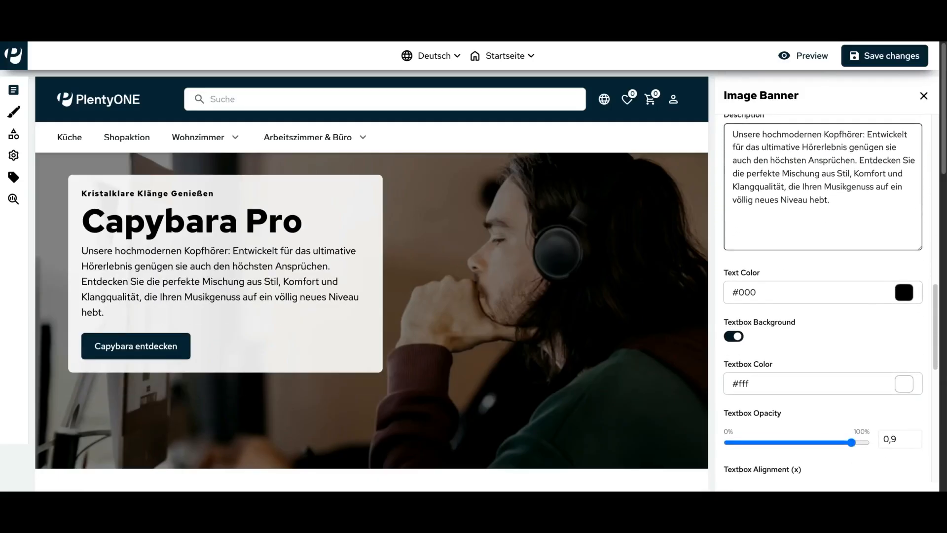
# Delete the "Willkommen in Ihrem neuen Lieblingsshop" text block below the homepage banner.
pyautogui.scroll(-5, 627, 284)
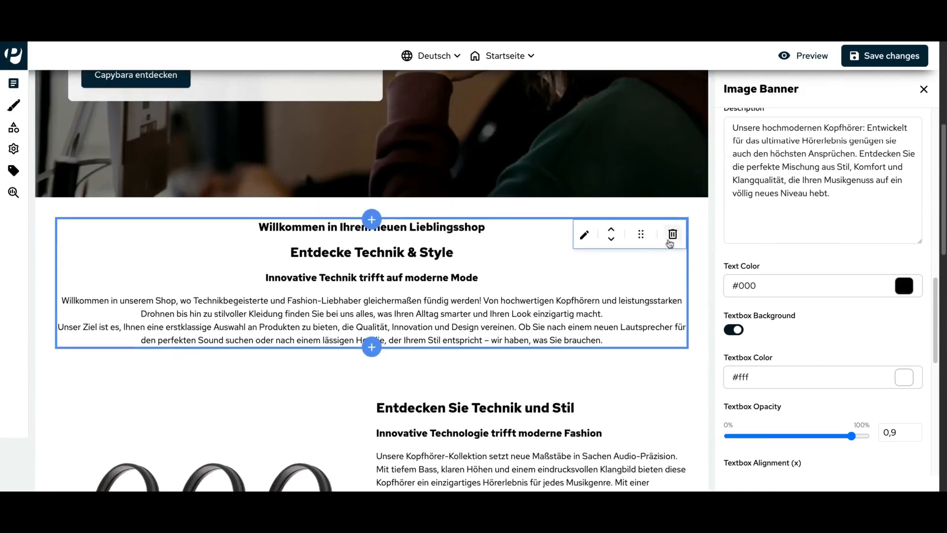
pyautogui.click(673, 235)
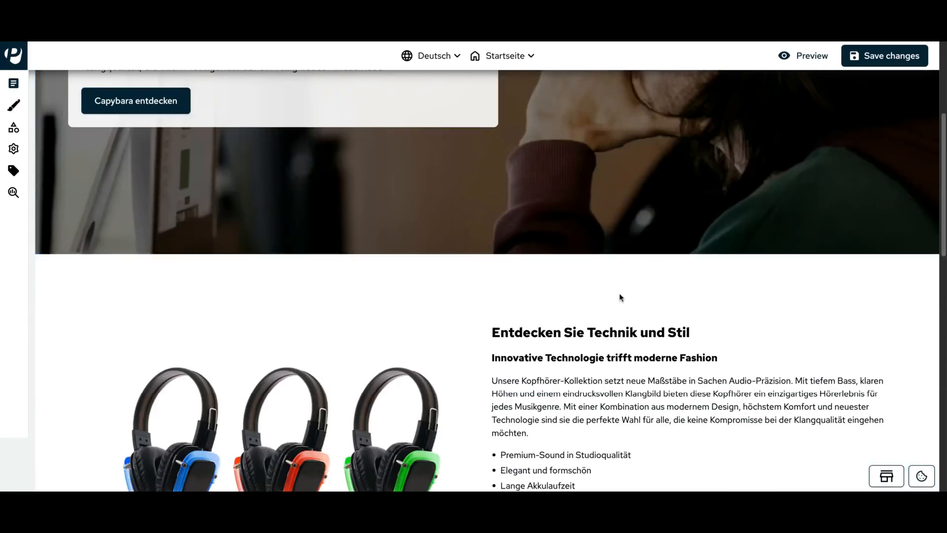
# In the "Entdecken Sie unsere Modekollektion" product gallery, change the description link's path to "wohnzimmer" and set the category ID to 20.
pyautogui.scroll(-3, 622, 291)
pyautogui.scroll(-3, 616, 304)
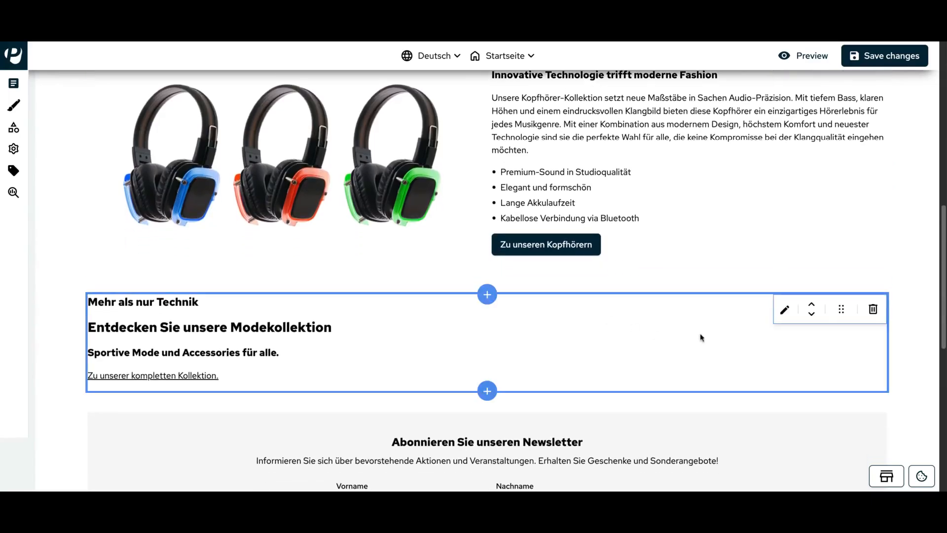
pyautogui.click(784, 310)
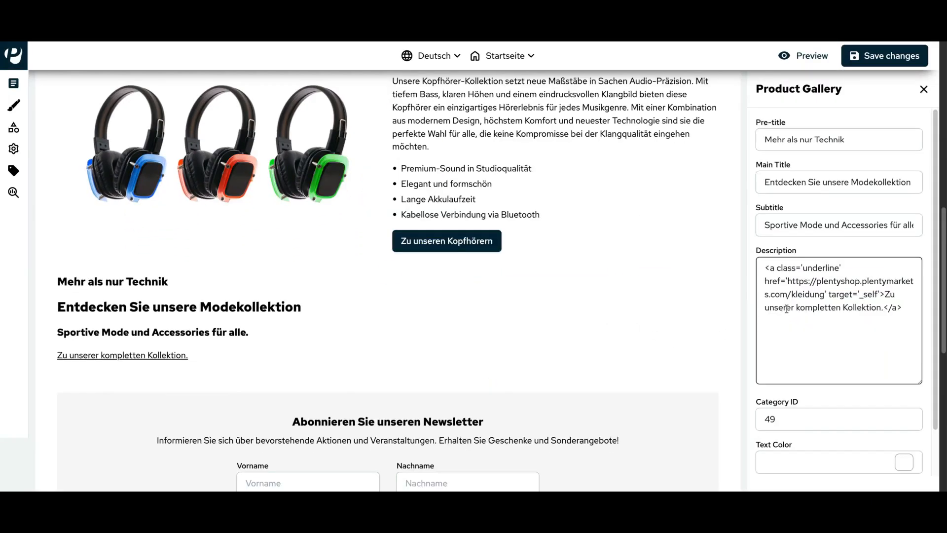
pyautogui.doubleClick(812, 294)
pyautogui.write('wohnzimmer')
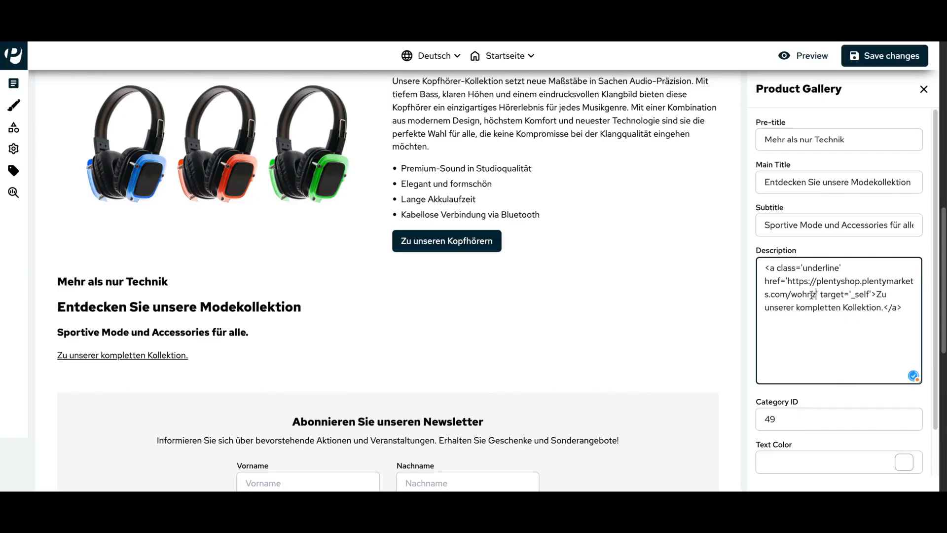
pyautogui.click(780, 419)
pyautogui.doubleClick(780, 418)
pyautogui.write('20')
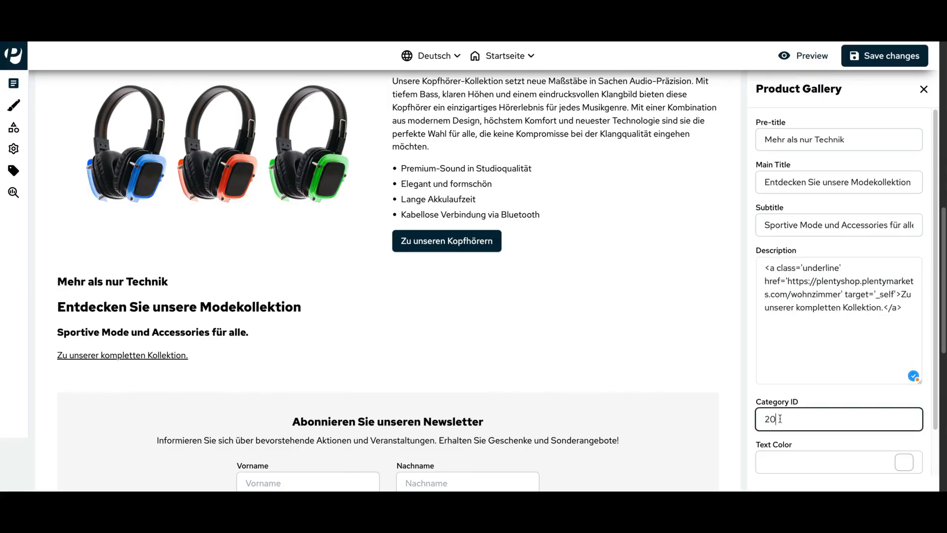
pyautogui.click(818, 397)
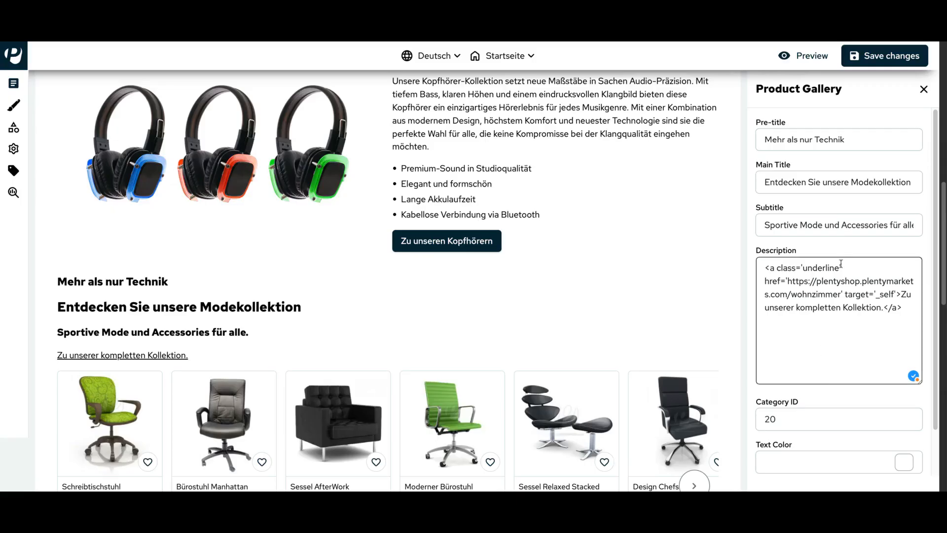
# Set the product gallery's main title to "Entdecken Sie unsere neuen Möbel" and clear its subtitle.
pyautogui.doubleClick(875, 181)
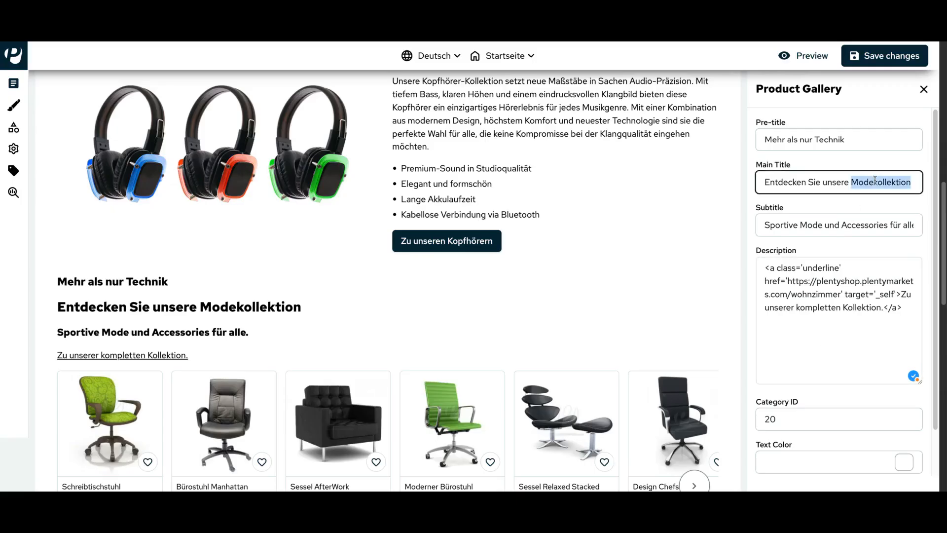
pyautogui.press('BackSpace')
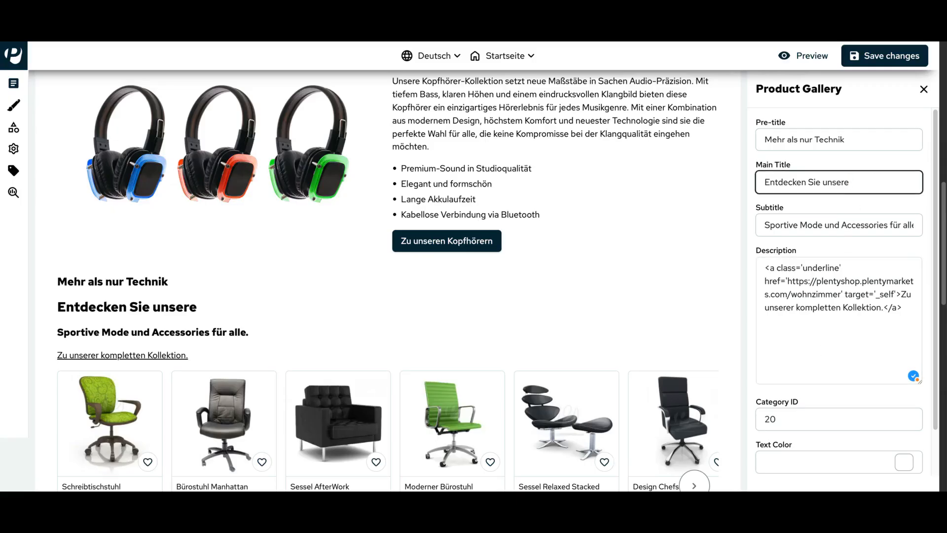
pyautogui.write('neuen M')
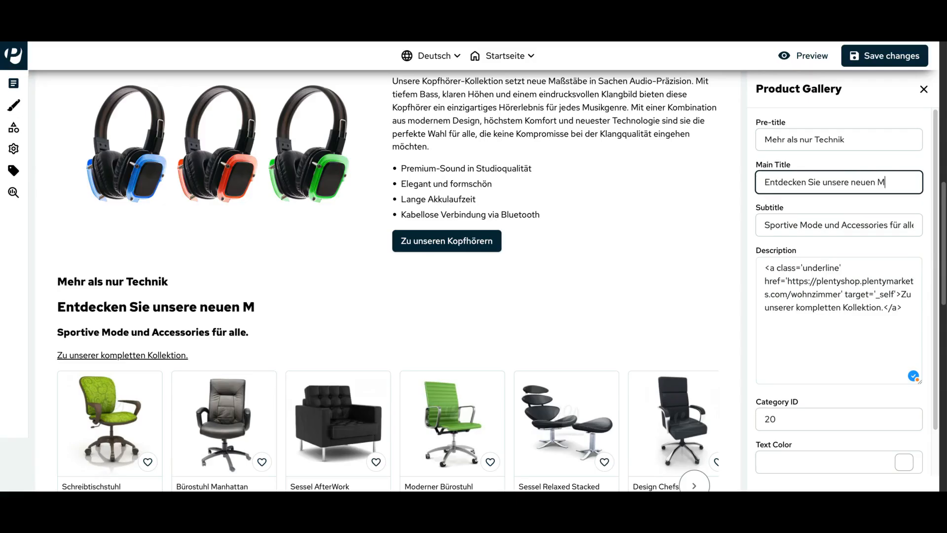
pyautogui.write('öbel')
pyautogui.click(890, 225)
pyautogui.tripleClick(890, 223)
pyautogui.press('BackSpace')
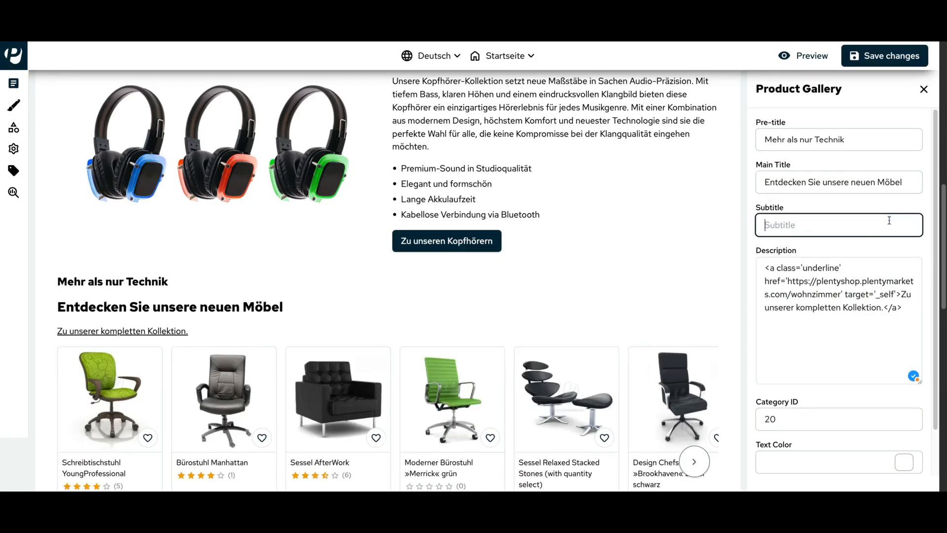
# Look over the edited product gallery and newsletter section, and save the homepage changes.
pyautogui.scroll(-2, 610, 269)
pyautogui.scroll(-5, 610, 268)
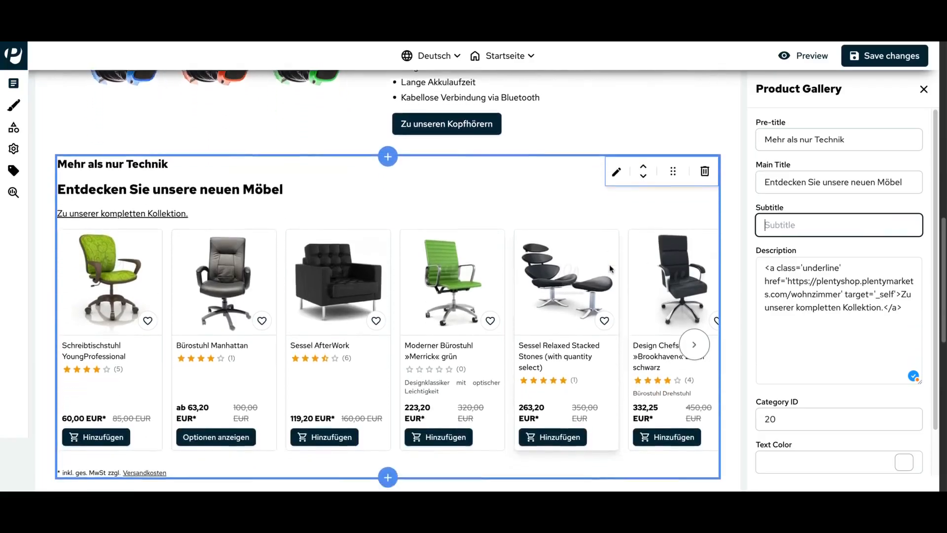
pyautogui.scroll(-2, 705, 206)
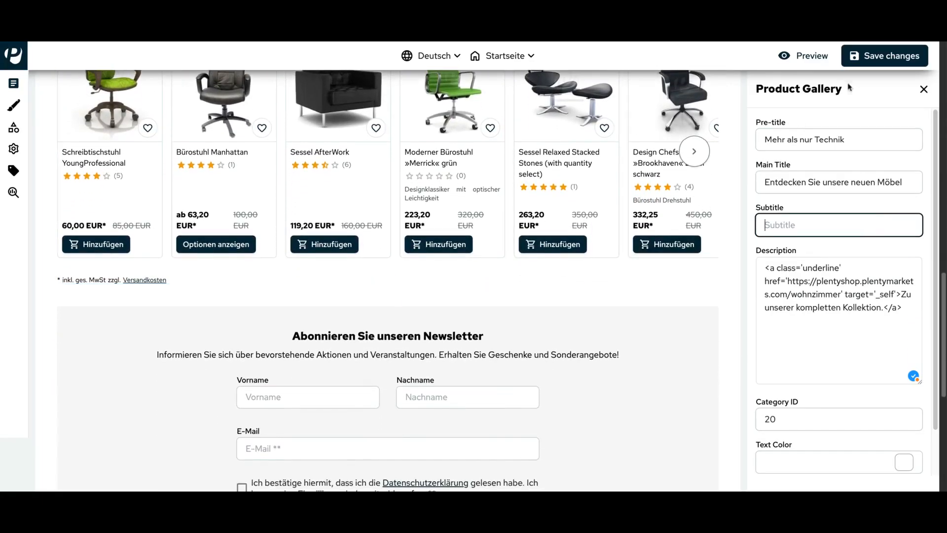
pyautogui.click(886, 55)
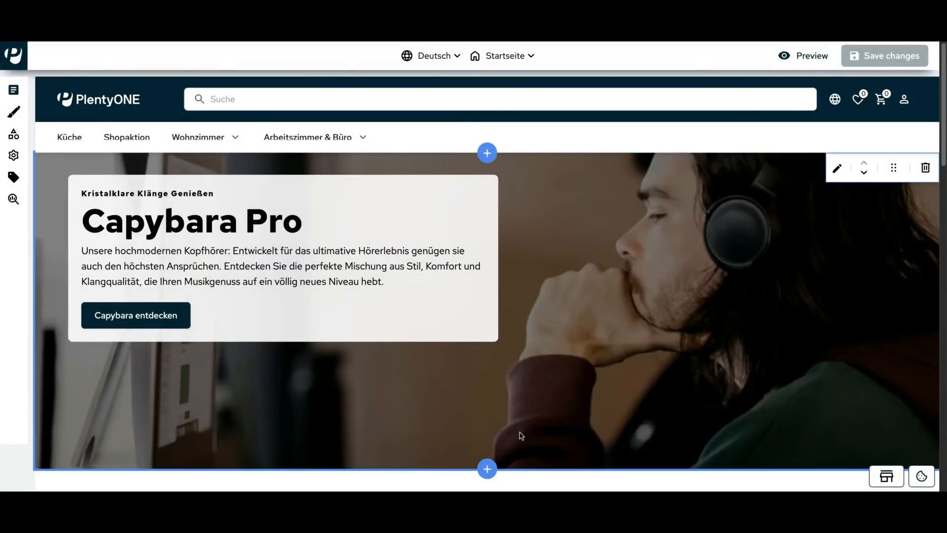
# Add a Products list block directly below the image banner.
pyautogui.click(487, 471)
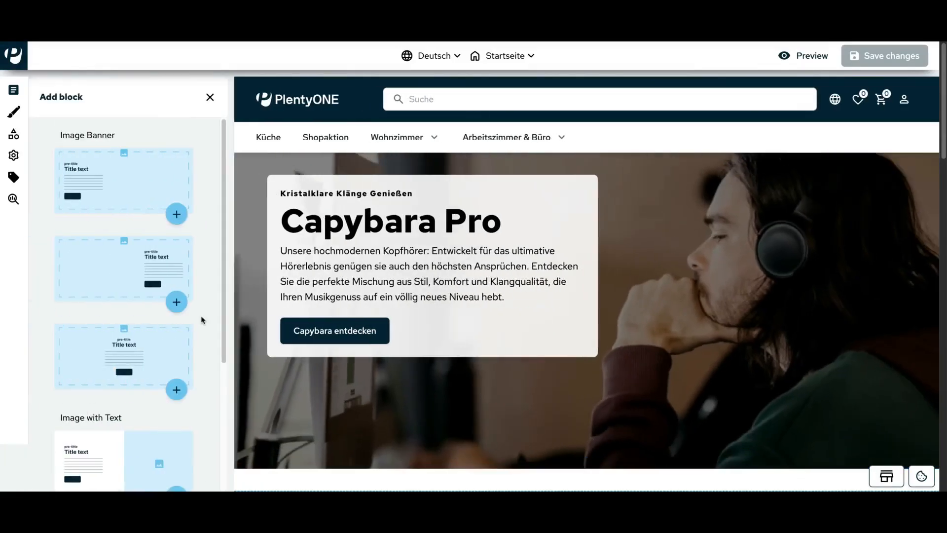
pyautogui.scroll(-6, 201, 320)
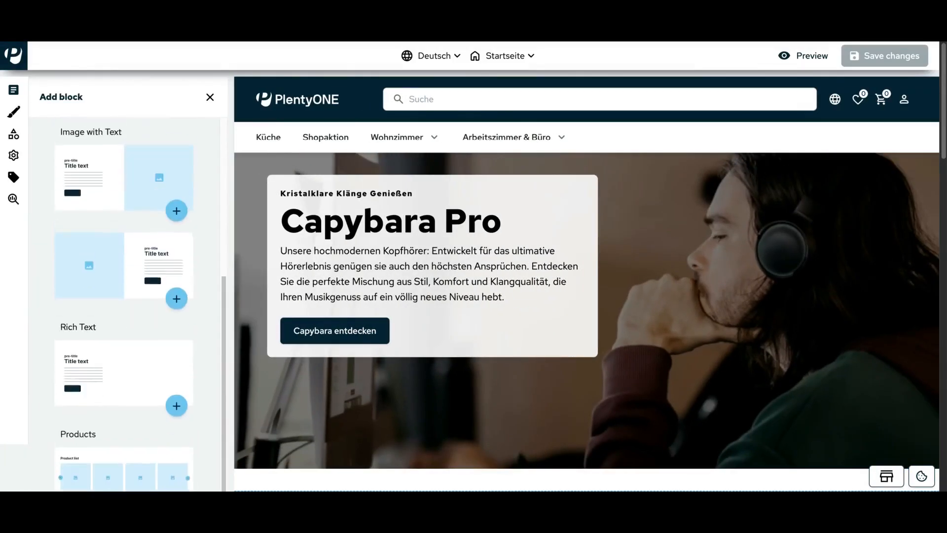
pyautogui.scroll(-1, 202, 350)
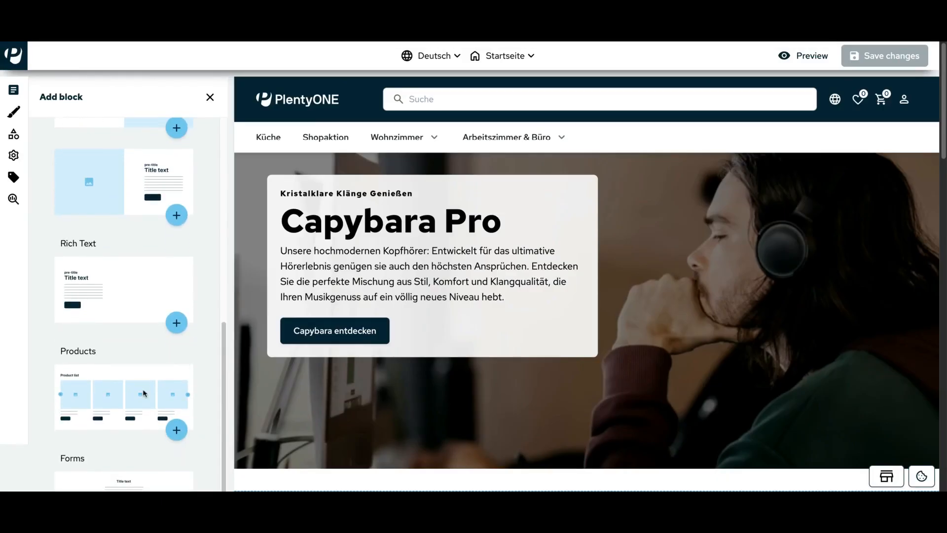
pyautogui.click(176, 430)
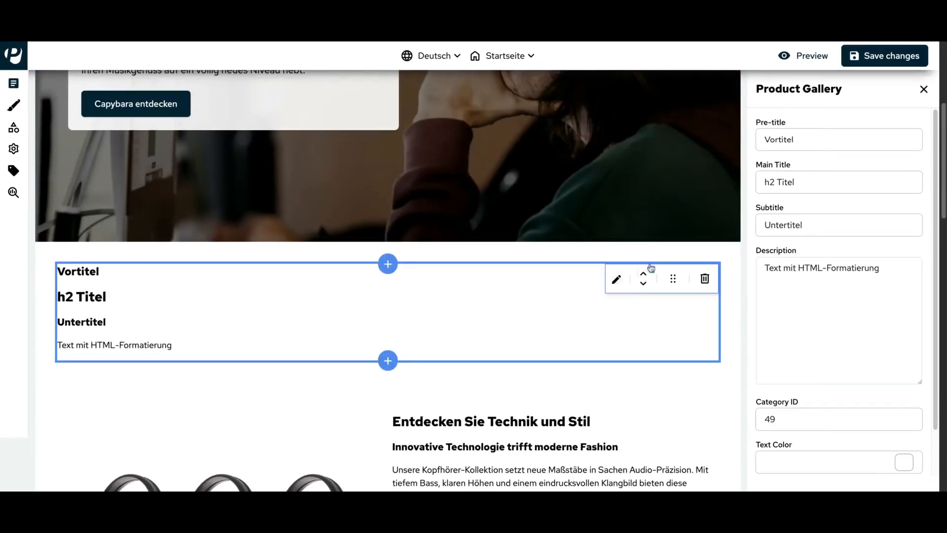
# Clear the main title of the new product gallery and set its category ID to 18.
pyautogui.click(618, 280)
pyautogui.click(831, 186)
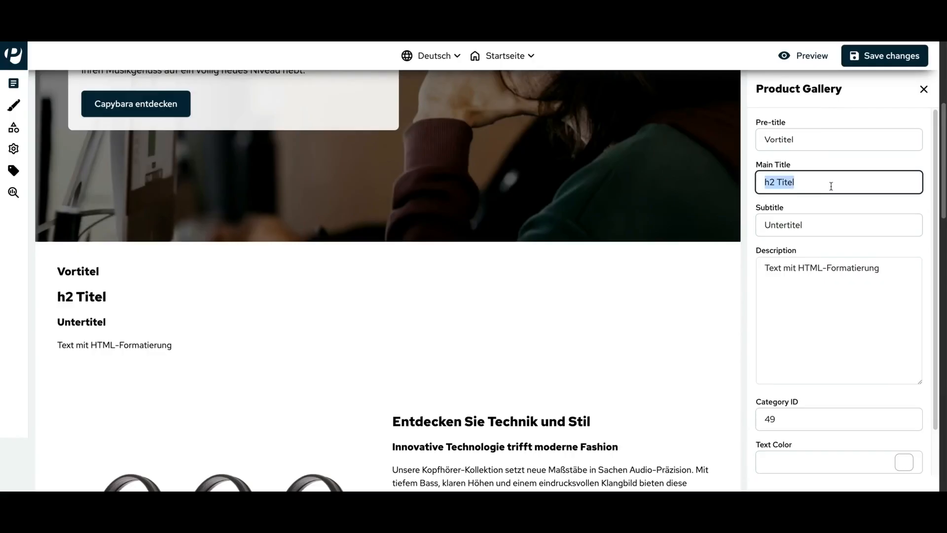
pyautogui.hotkey('ctrl', 'a')
pyautogui.press('BackSpace')
pyautogui.click(795, 420)
pyautogui.hotkey('ctrl', 'a')
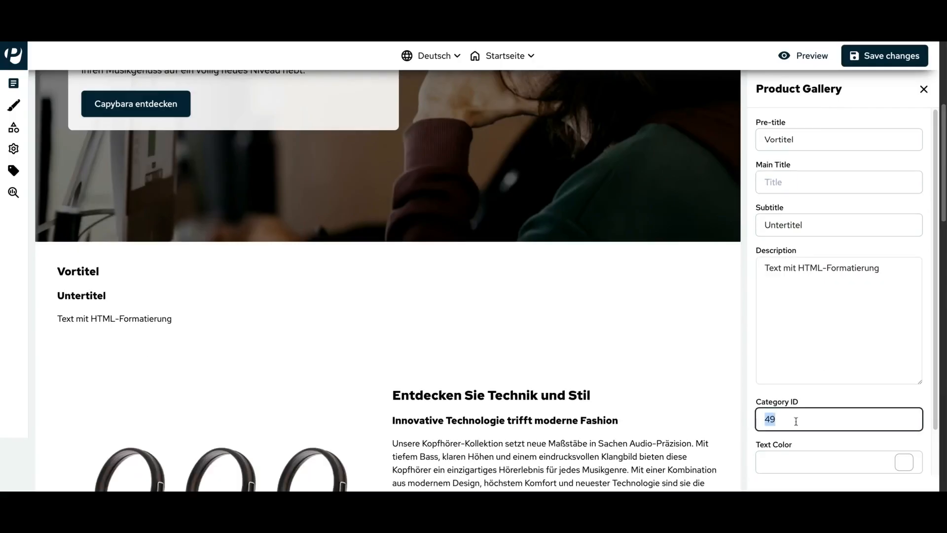
pyautogui.write('18')
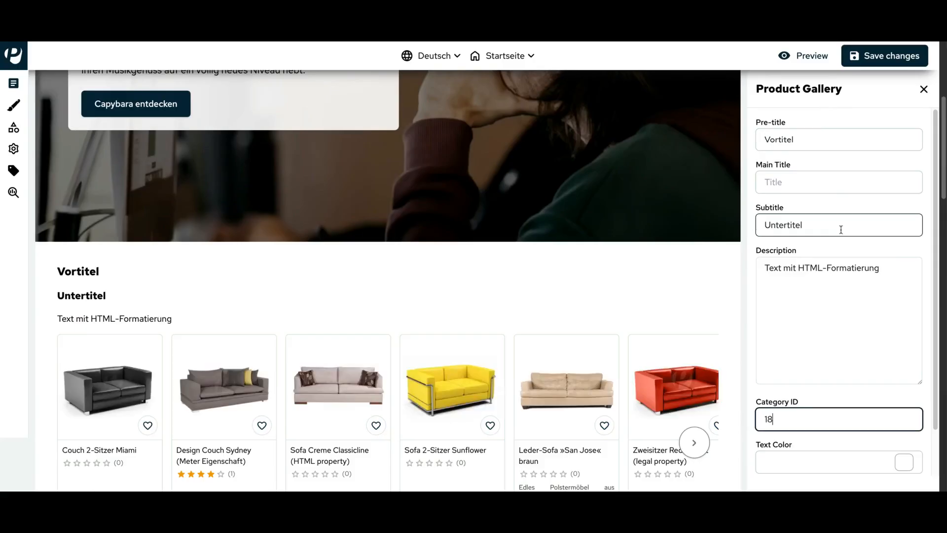
# Give the new product gallery the main title "Unsere Bequemen".
pyautogui.click(823, 142)
pyautogui.hotkey('ctrl', 'a')
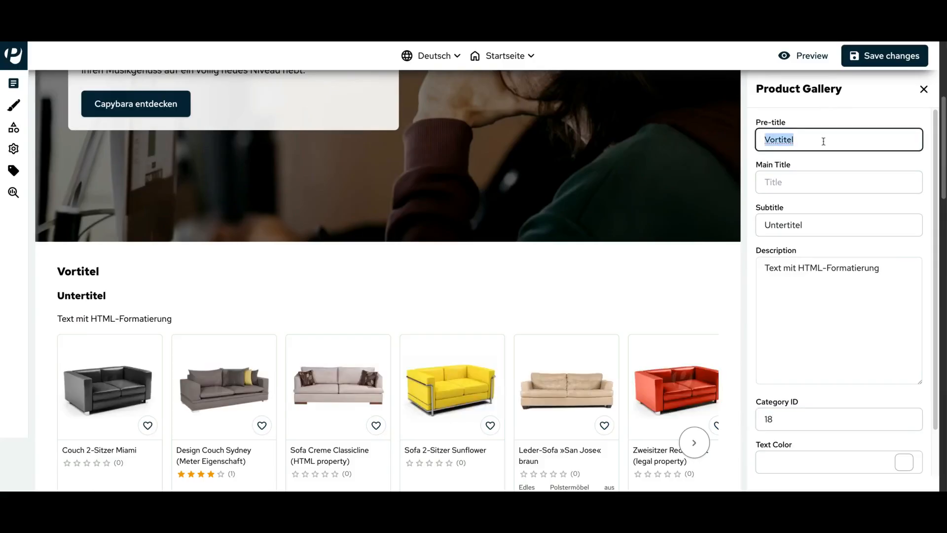
pyautogui.click(793, 182)
pyautogui.write('Unsere')
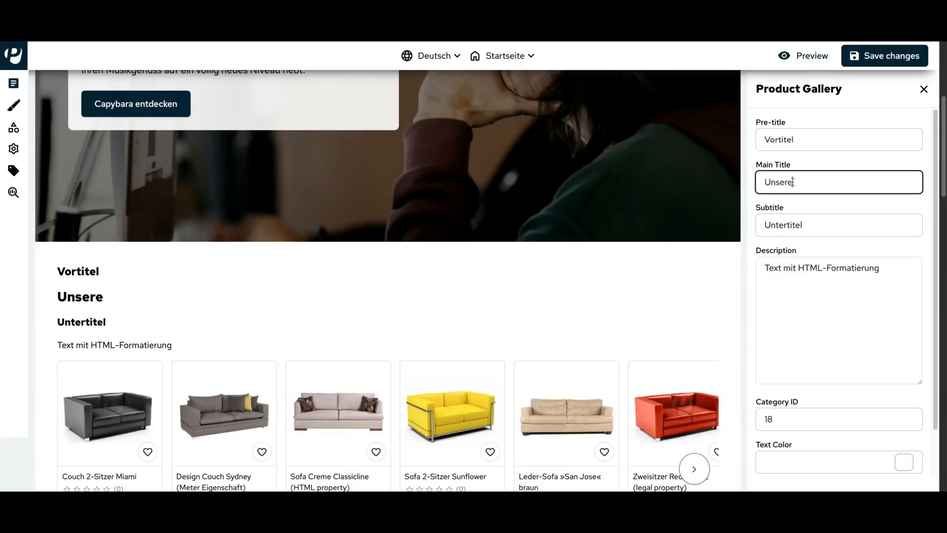
pyautogui.write(' Bequemen')
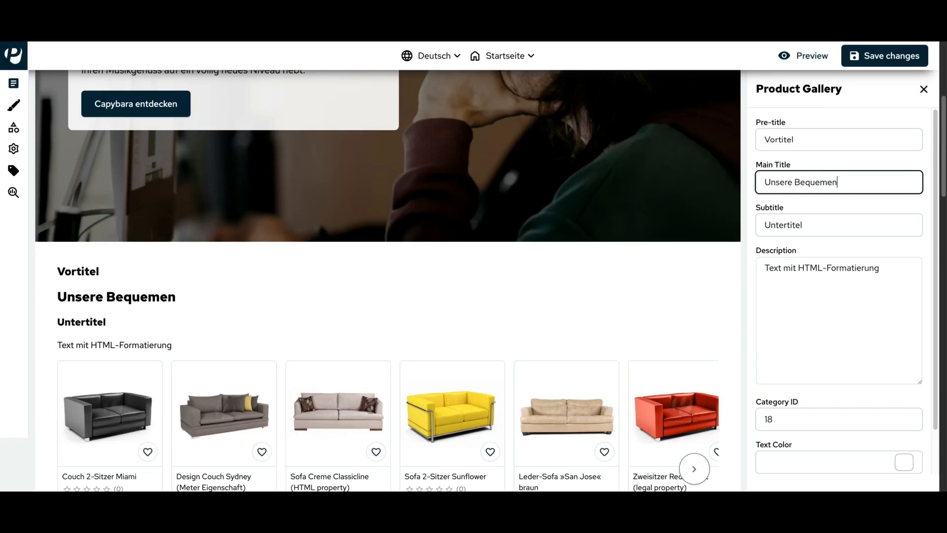
# Clear the new product gallery's subtitle and pre-title, and select its whole description text.
pyautogui.click(794, 219)
pyautogui.hotkey('ctrl', 'a')
pyautogui.press('BackSpace')
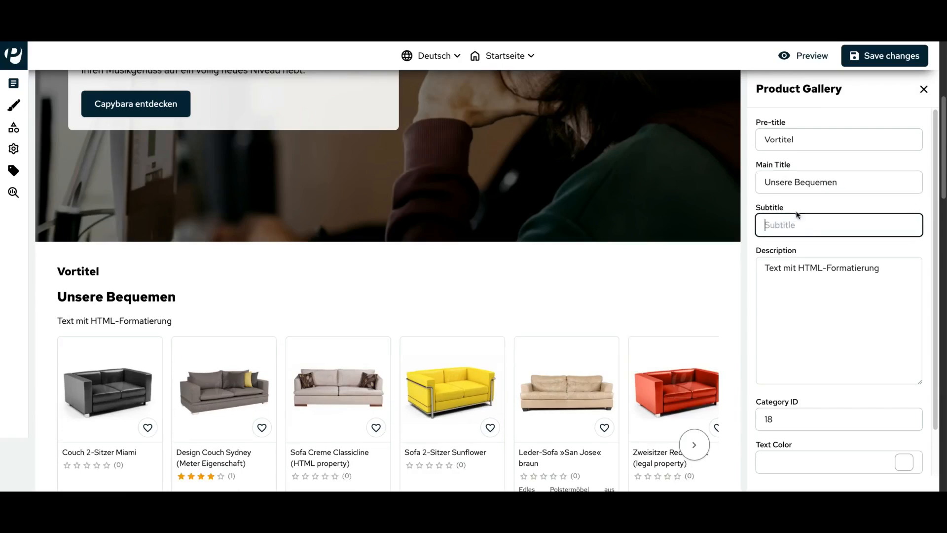
pyautogui.click(820, 141)
pyautogui.hotkey('ctrl', 'a')
pyautogui.press('BackSpace')
pyautogui.click(835, 289)
pyautogui.hotkey('ctrl', 'a')
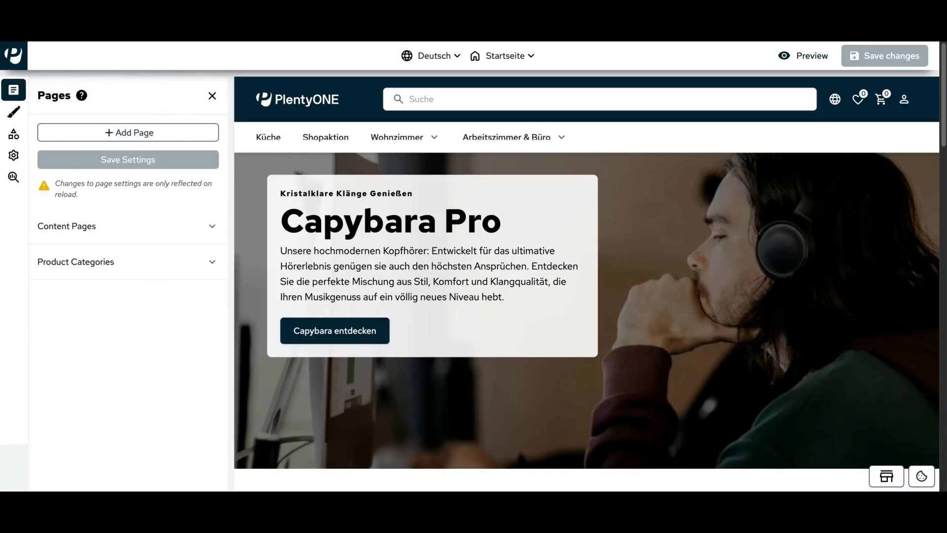
# Open the design settings of the shop editor.
pyautogui.click(14, 114)
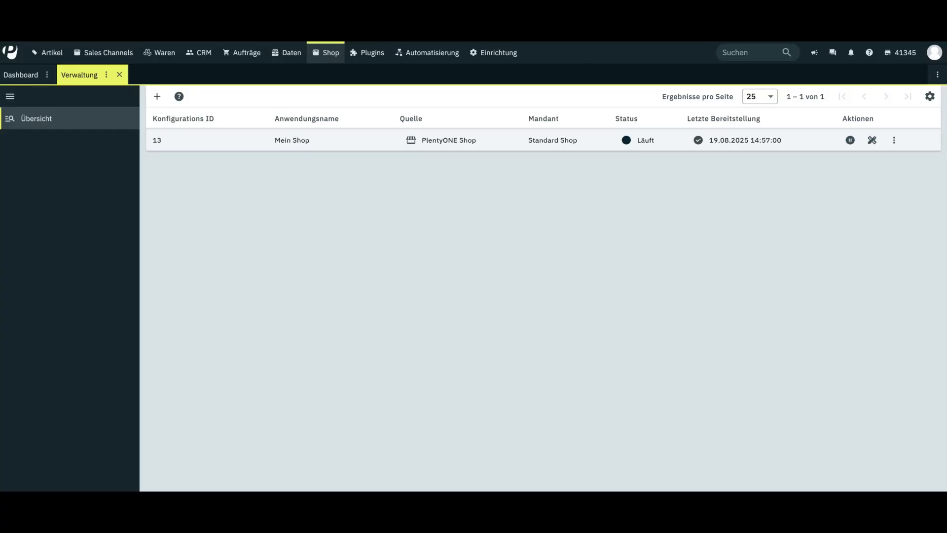
# View the live mode activation notice for the Mein Shop application and close it without activating live mode.
pyautogui.click(894, 140)
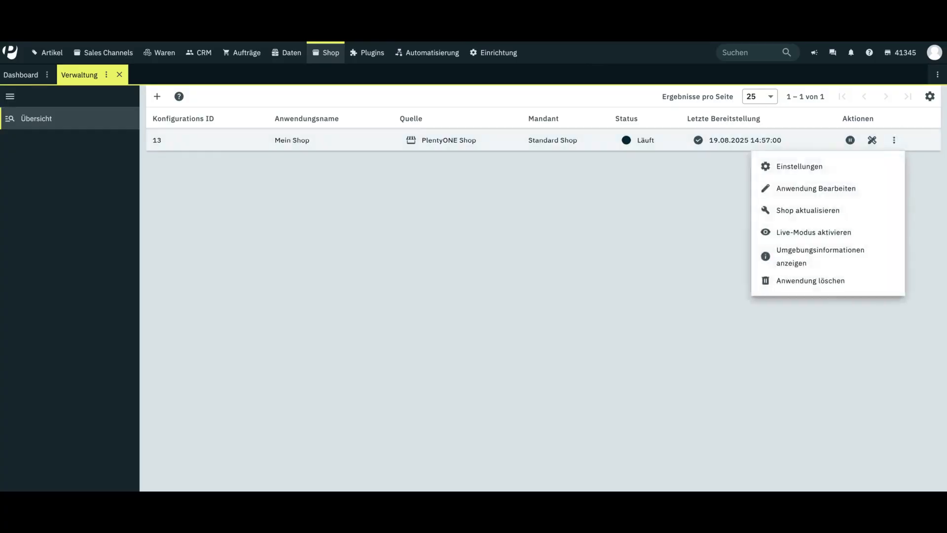
pyautogui.click(859, 232)
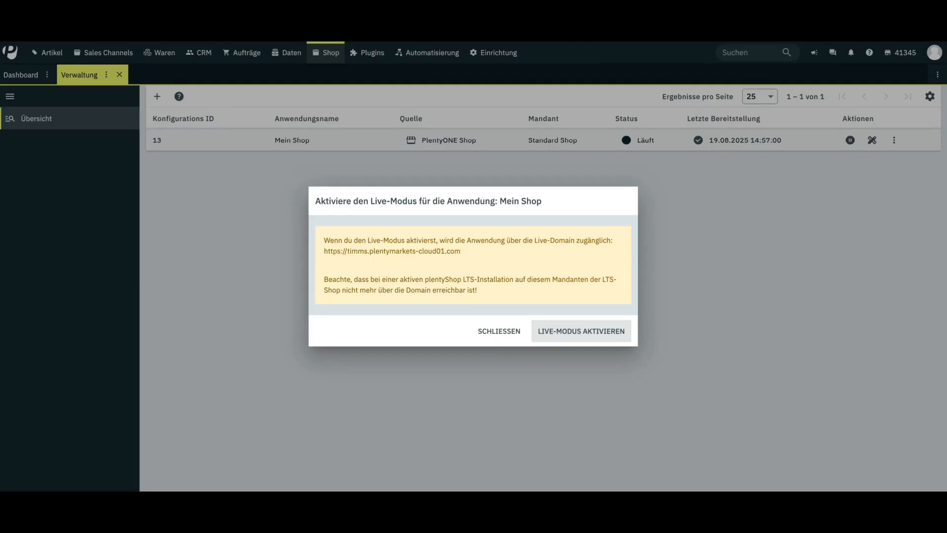
pyautogui.click(499, 331)
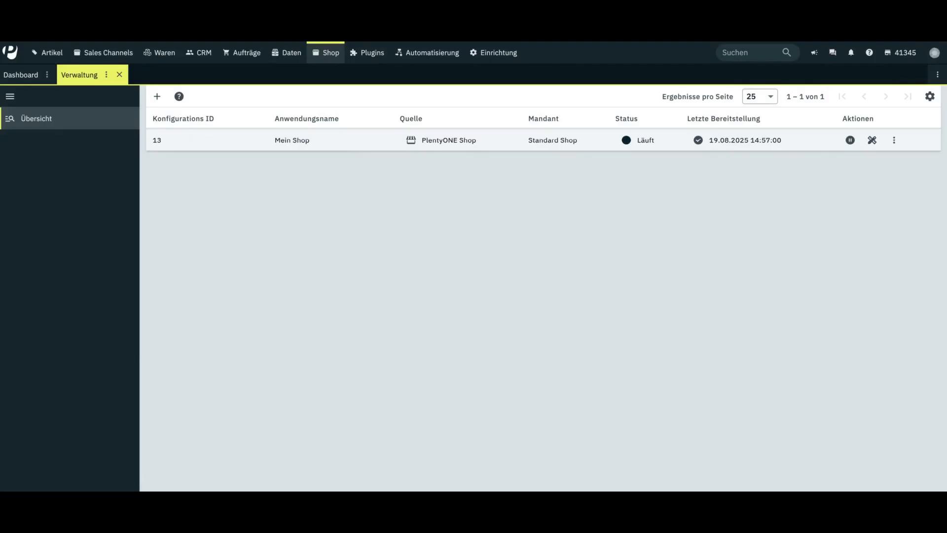